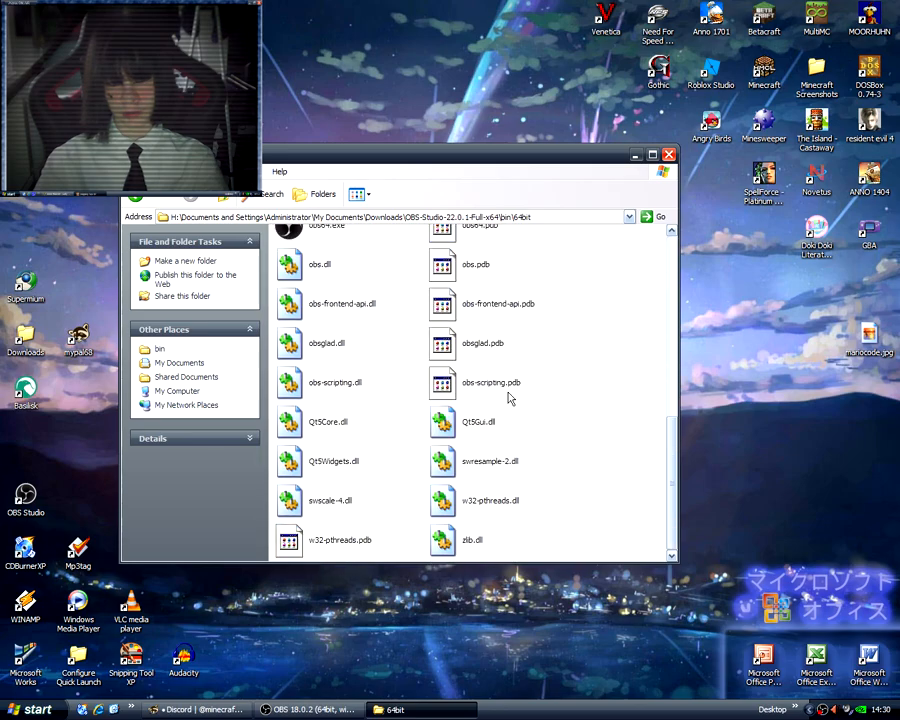
# Look through the program files in the OBS-Studio-22.0.1 64bit folder and close the folder window.
pyautogui.scroll(5, 509, 398)
pyautogui.scroll(-5, 506, 393)
pyautogui.scroll(5, 506, 393)
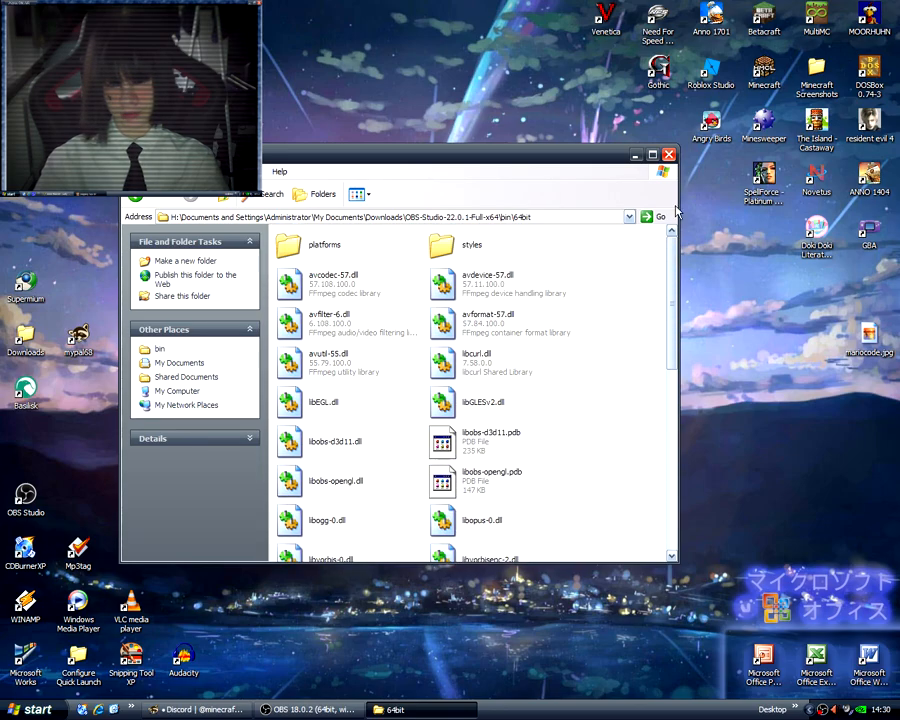
pyautogui.click(668, 155)
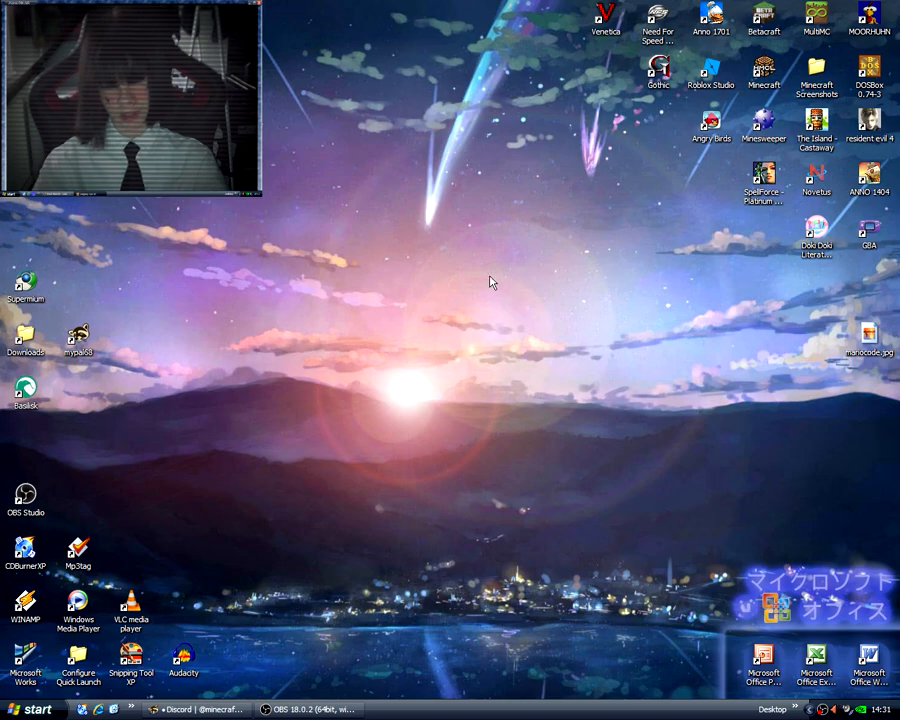
# Open Add or Remove Programs from the Windows Control Panel.
pyautogui.moveTo(517, 283); pyautogui.dragTo(494, 397)
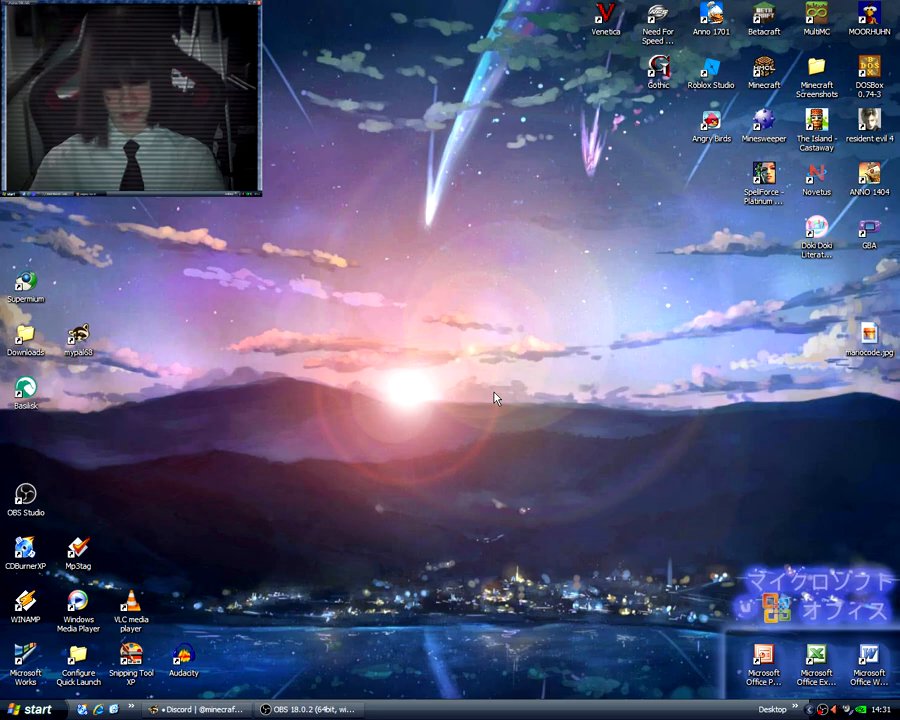
pyautogui.press('super')
pyautogui.click(170, 532)
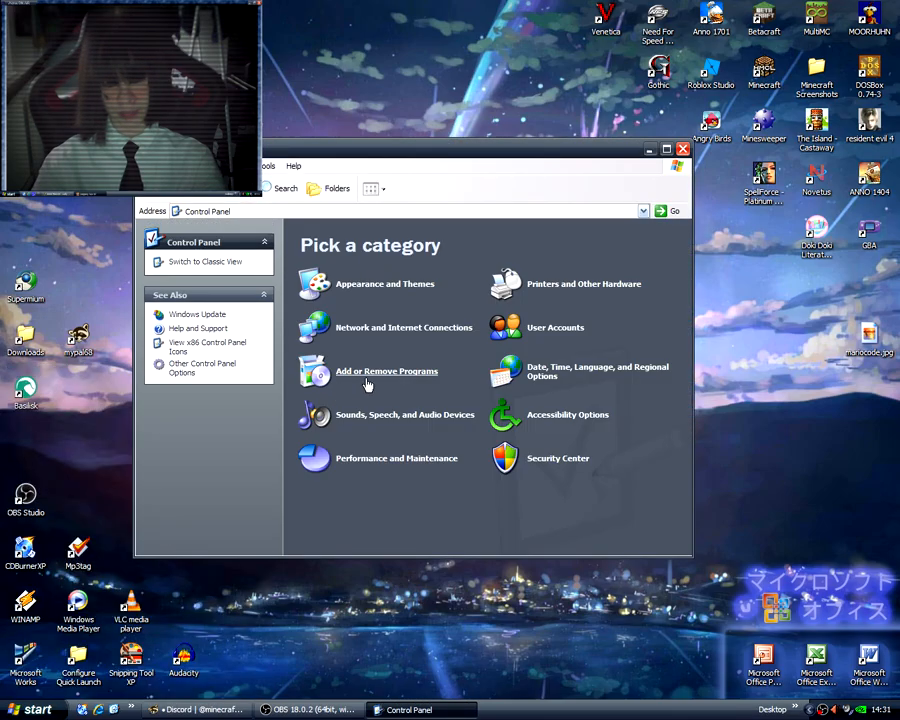
pyautogui.click(367, 373)
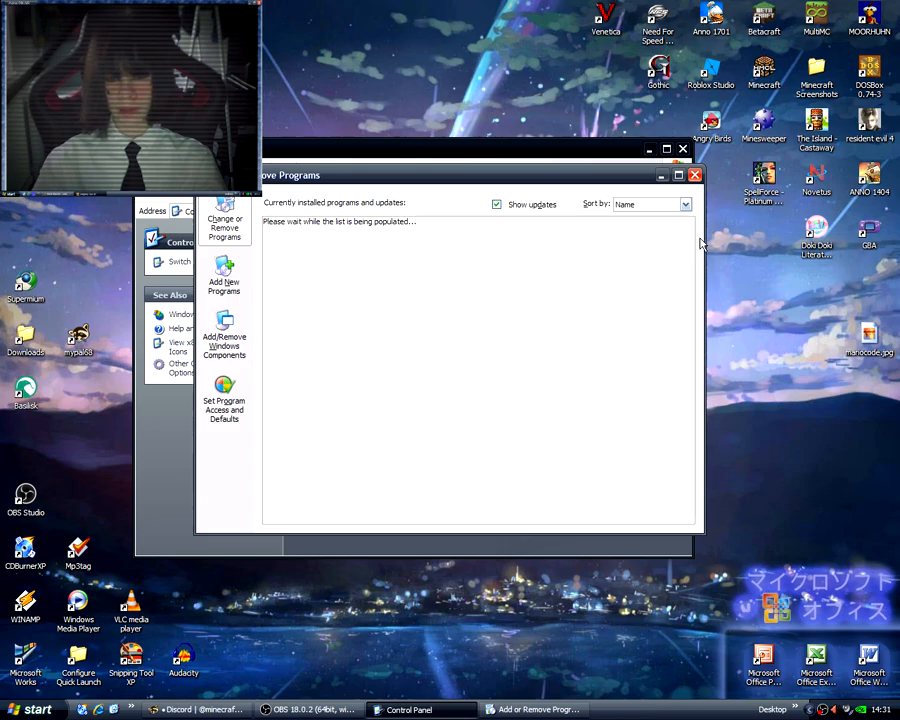
# Review the Microsoft Visual C++ redistributables among the installed programs and find the One-Core-API Pack entry.
pyautogui.moveTo(690, 237); pyautogui.dragTo(686, 276)
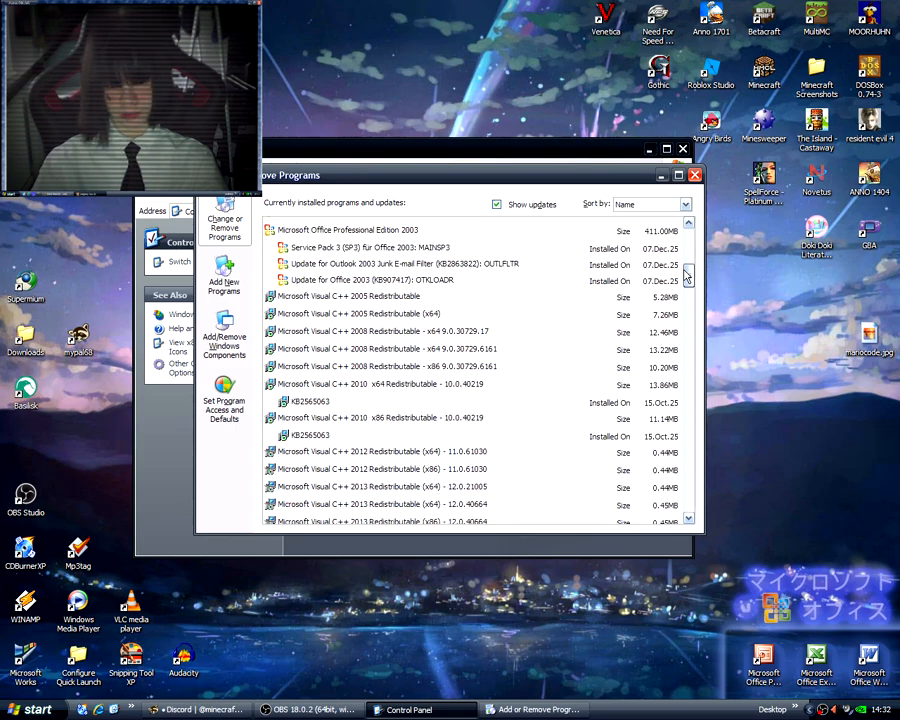
pyautogui.moveTo(686, 276)
pyautogui.mouseDown()
pyautogui.moveTo(686, 262)
pyautogui.moveTo(682, 290)
pyautogui.mouseUp()
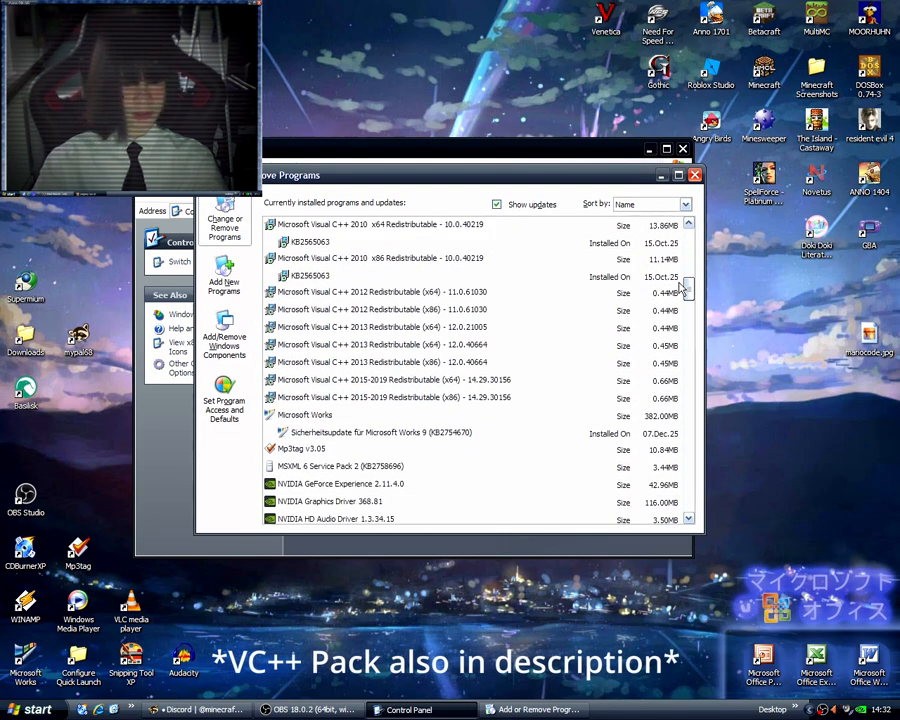
pyautogui.moveTo(682, 290); pyautogui.dragTo(684, 286)
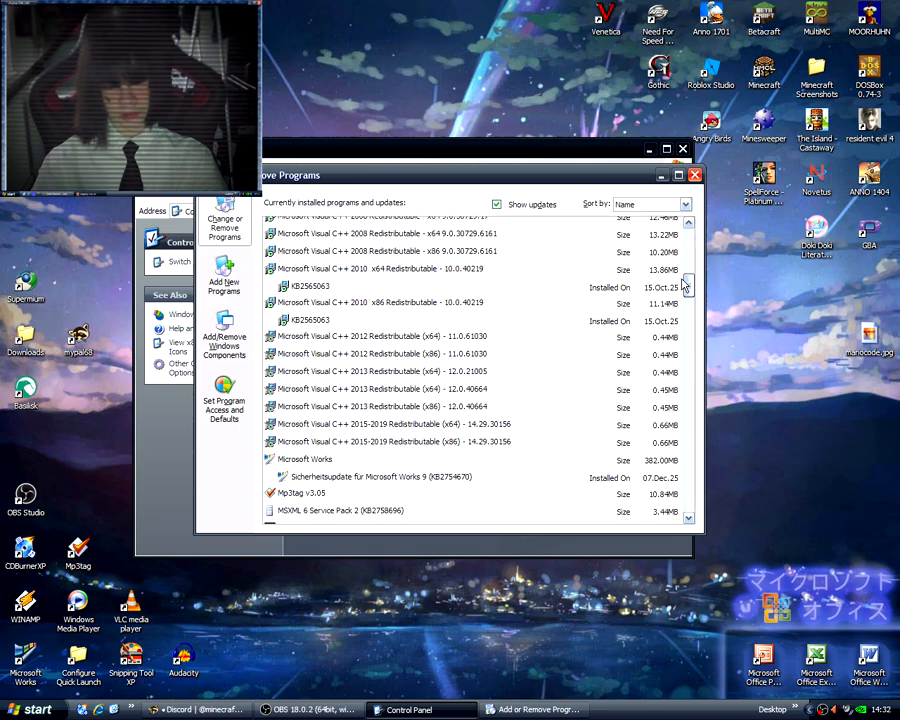
pyautogui.moveTo(686, 287); pyautogui.dragTo(686, 288)
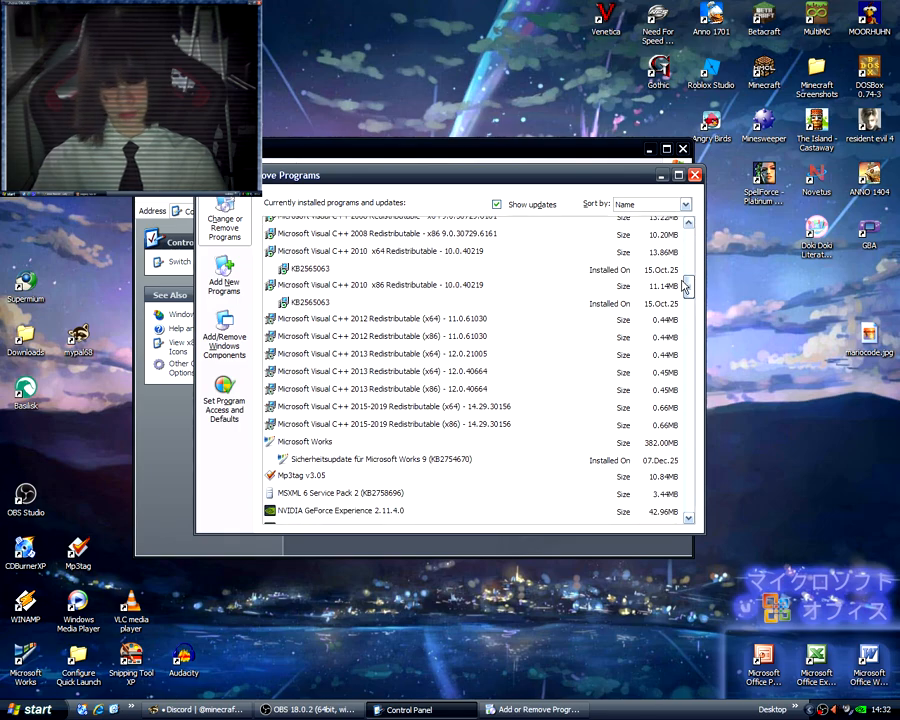
pyautogui.moveTo(686, 287); pyautogui.dragTo(686, 292)
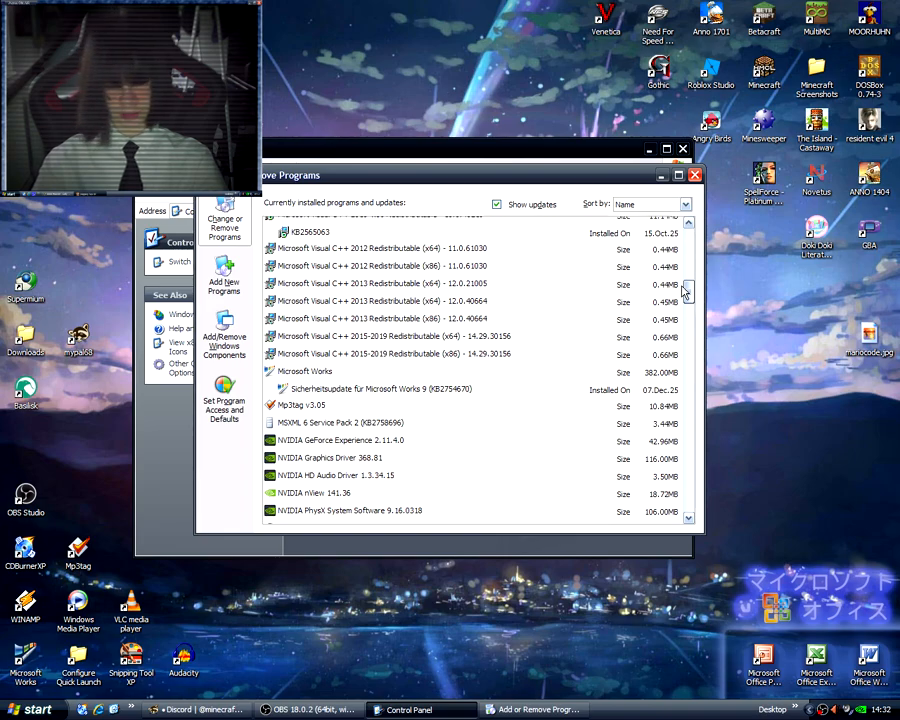
pyautogui.moveTo(686, 290); pyautogui.dragTo(690, 490)
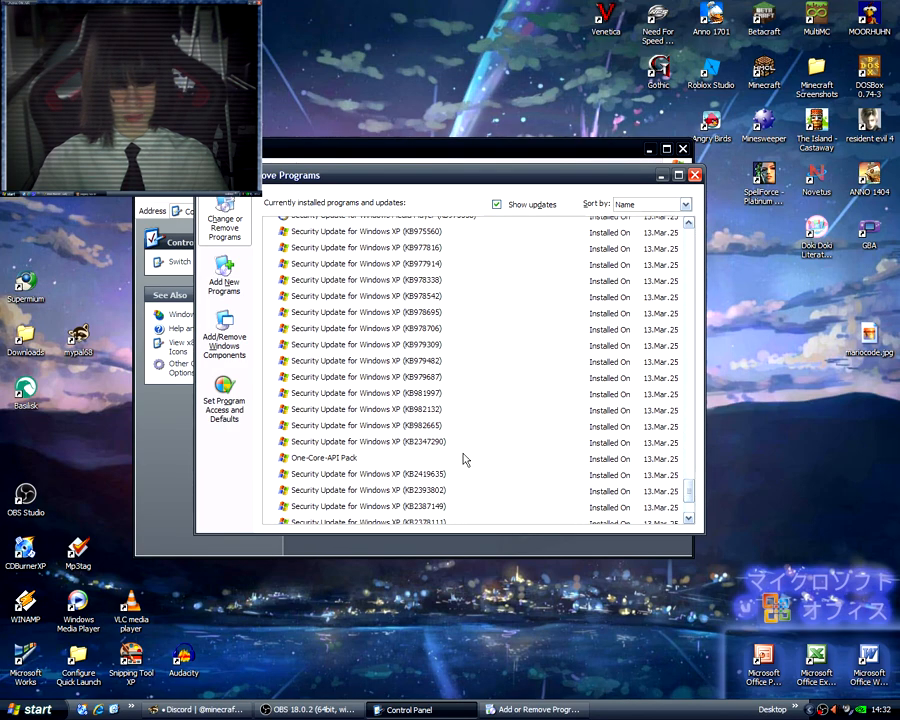
pyautogui.click(330, 460)
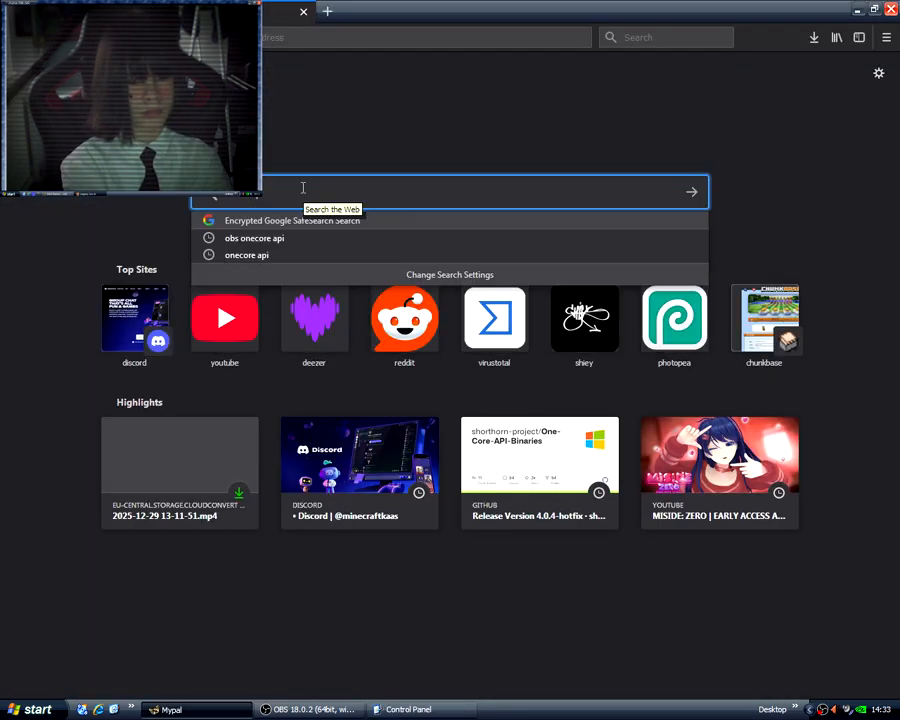
# Switch to the Mypal browser, search the web for OneCore API and open the shorthorn-project/One-Core-API-Binaries releases on GitHub.
pyautogui.write('api')
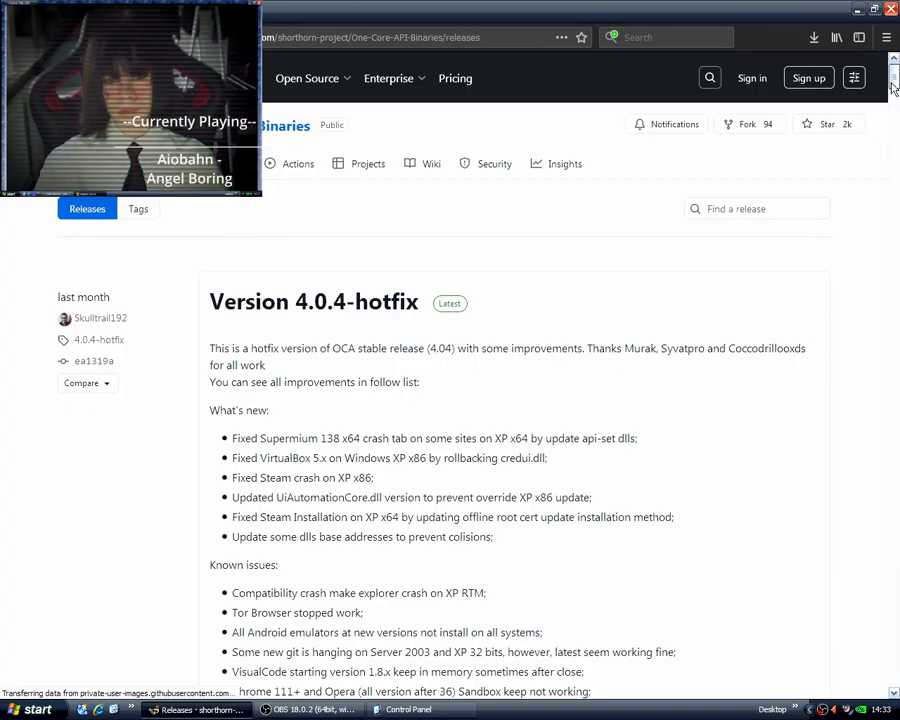
pyautogui.moveTo(890, 80); pyautogui.dragTo(845, 357)
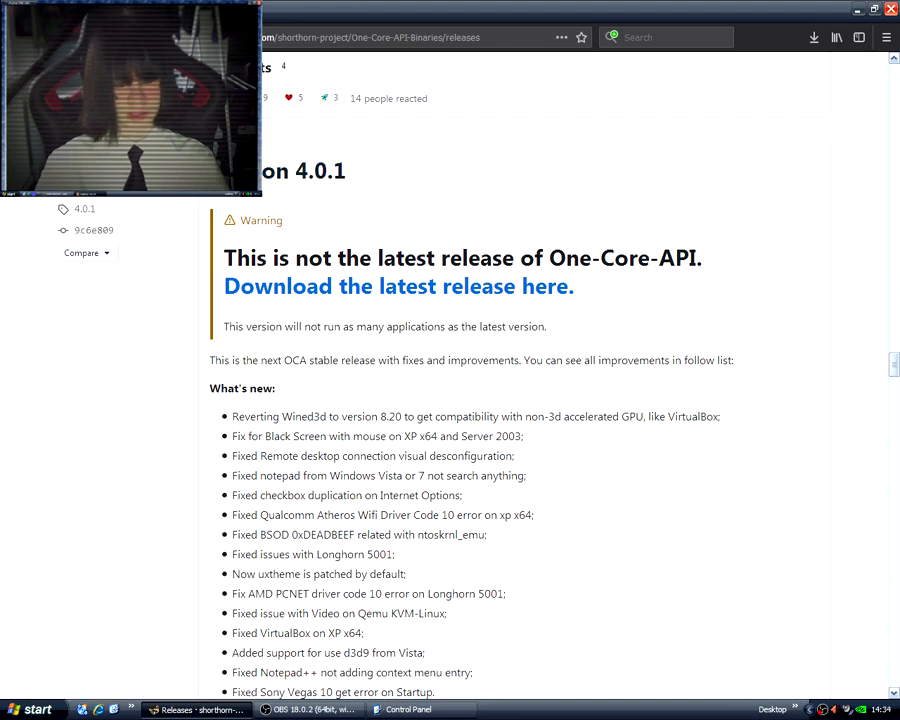
# Expand the downloadable assets of the One-Core-API Version 4.0.1 release.
pyautogui.scroll(-7, 643, 450)
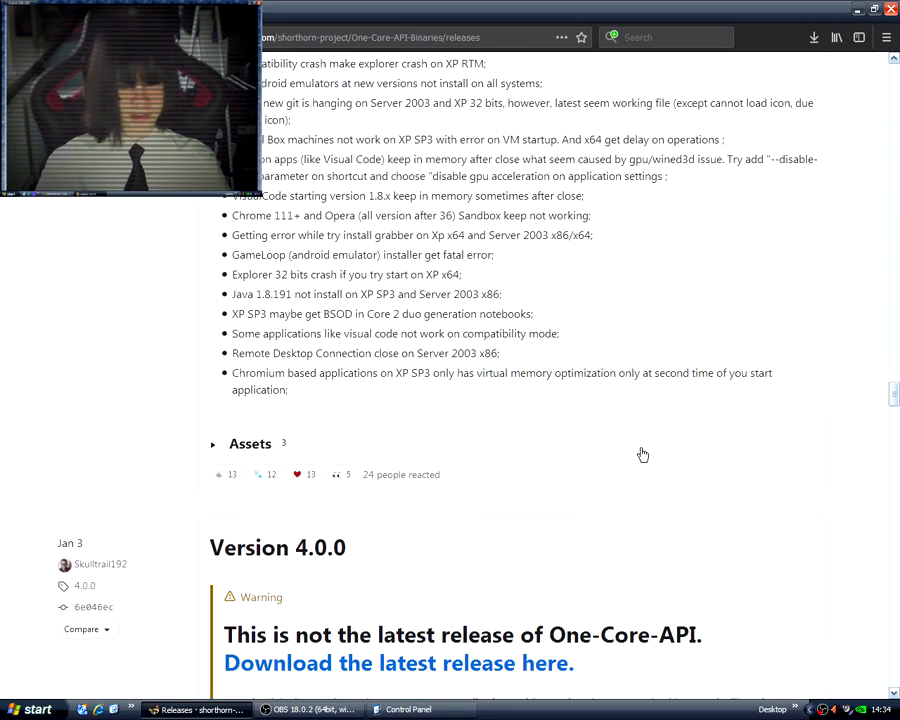
pyautogui.scroll(2, 623, 440)
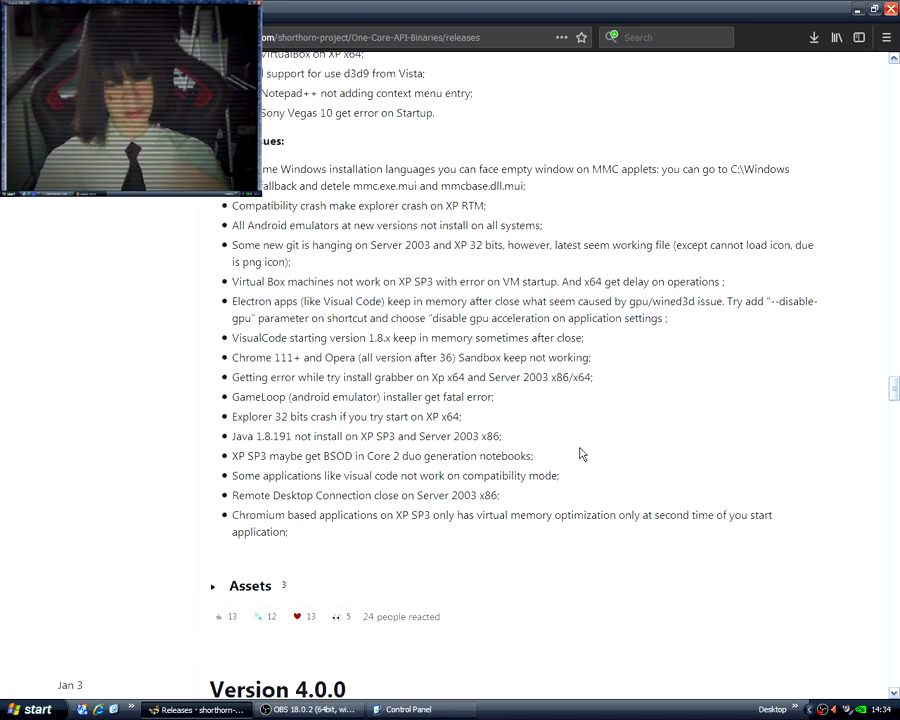
pyautogui.scroll(-2, 583, 453)
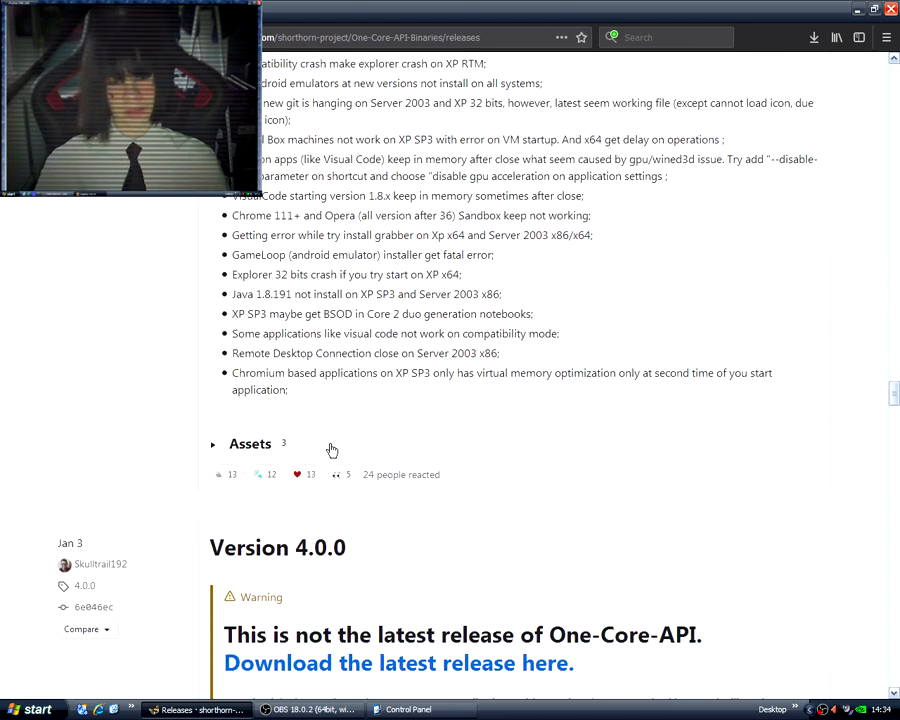
pyautogui.click(213, 447)
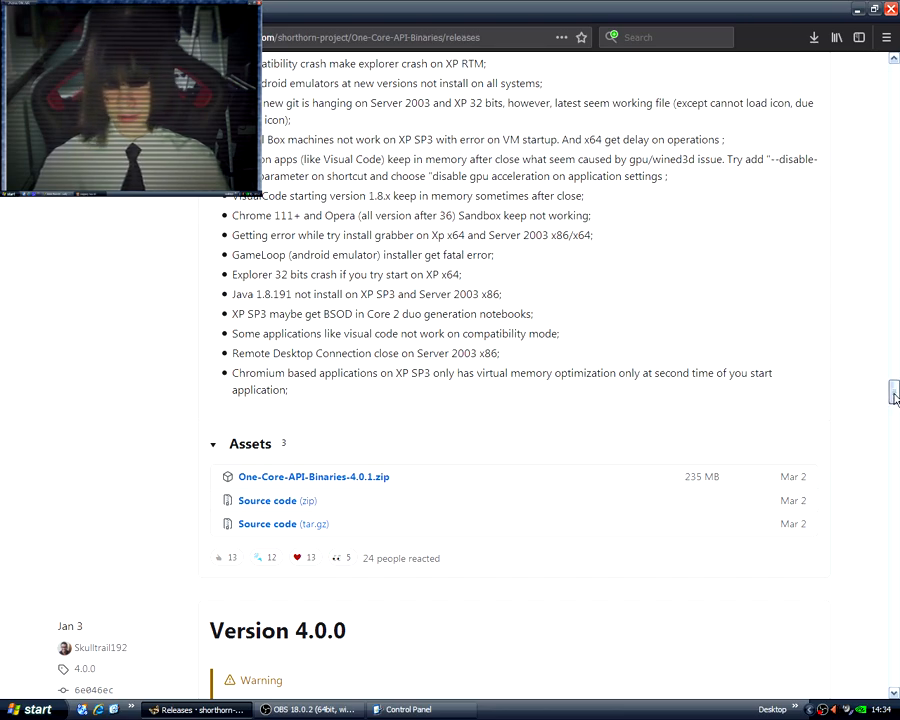
pyautogui.moveTo(894, 393); pyautogui.dragTo(895, 399)
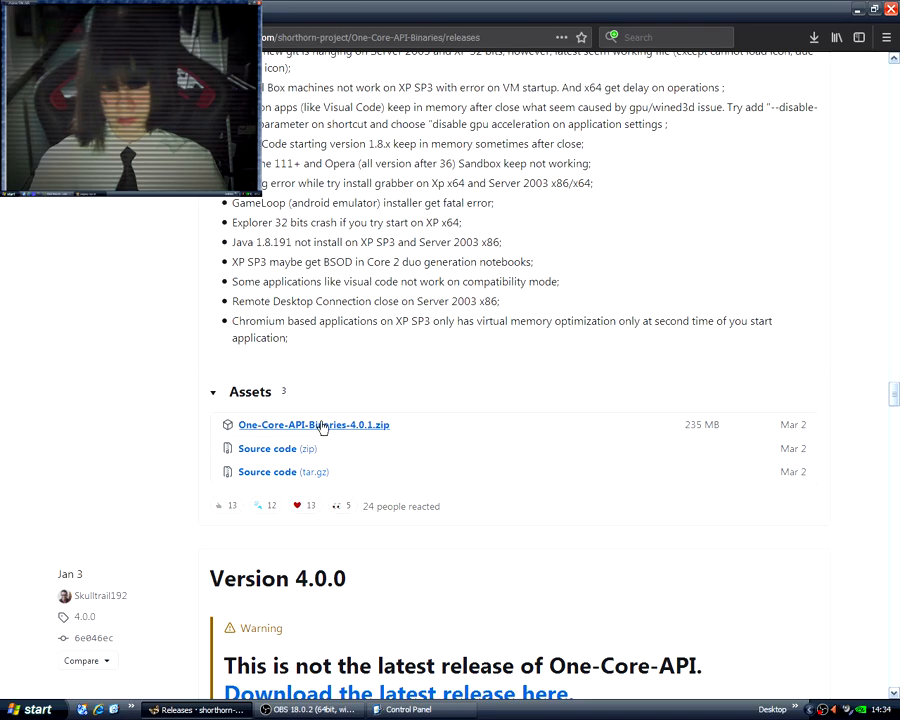
# Examine the x64 and x86 download packages of the Version 4.0.4-hotfix release.
pyautogui.scroll(15, 519, 600)
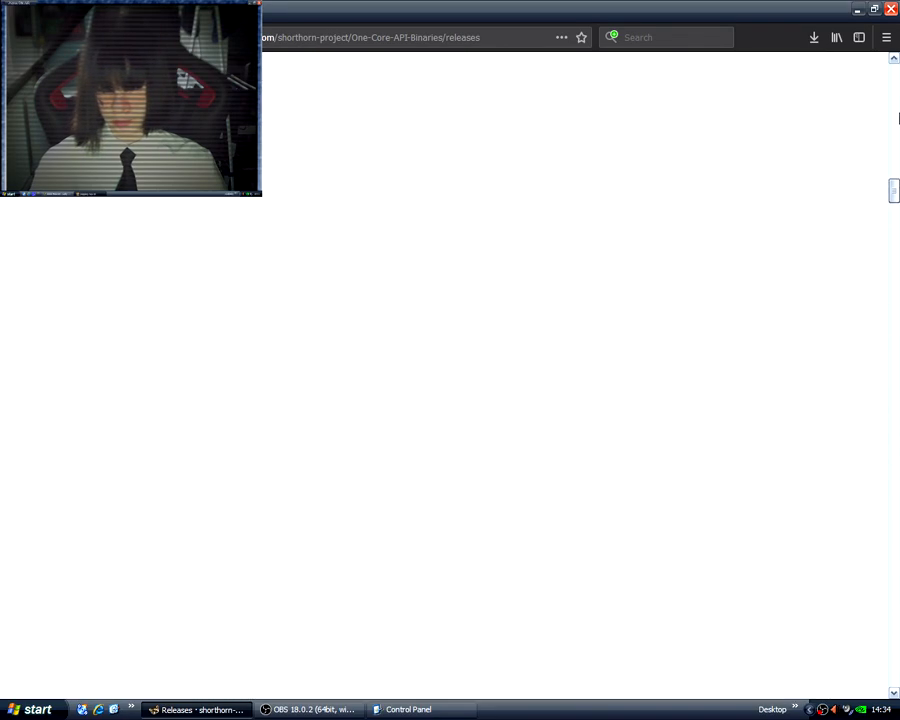
pyautogui.scroll(-14, 609, 373)
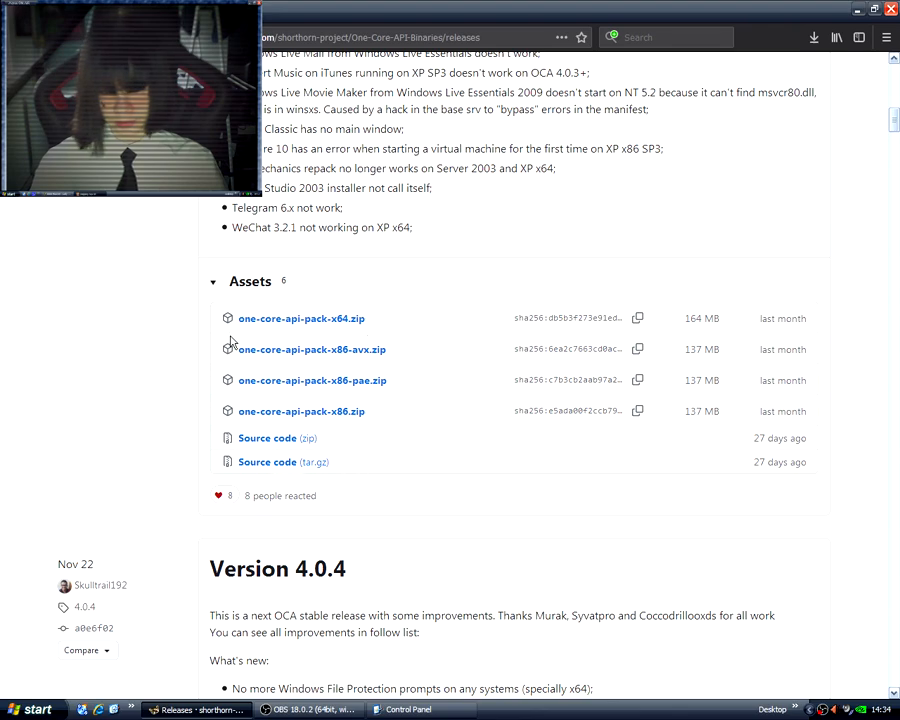
pyautogui.scroll(15, 600, 580)
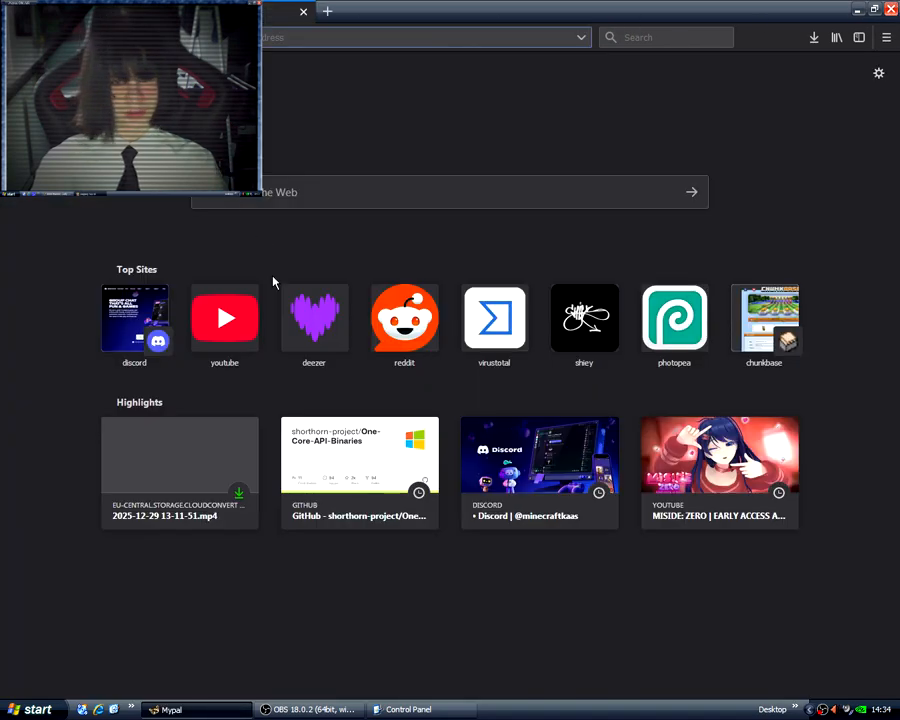
# Search the web for "legacy update" in a new tab and open the legacyupdate.net site.
pyautogui.hotkey('ctrl', 't')
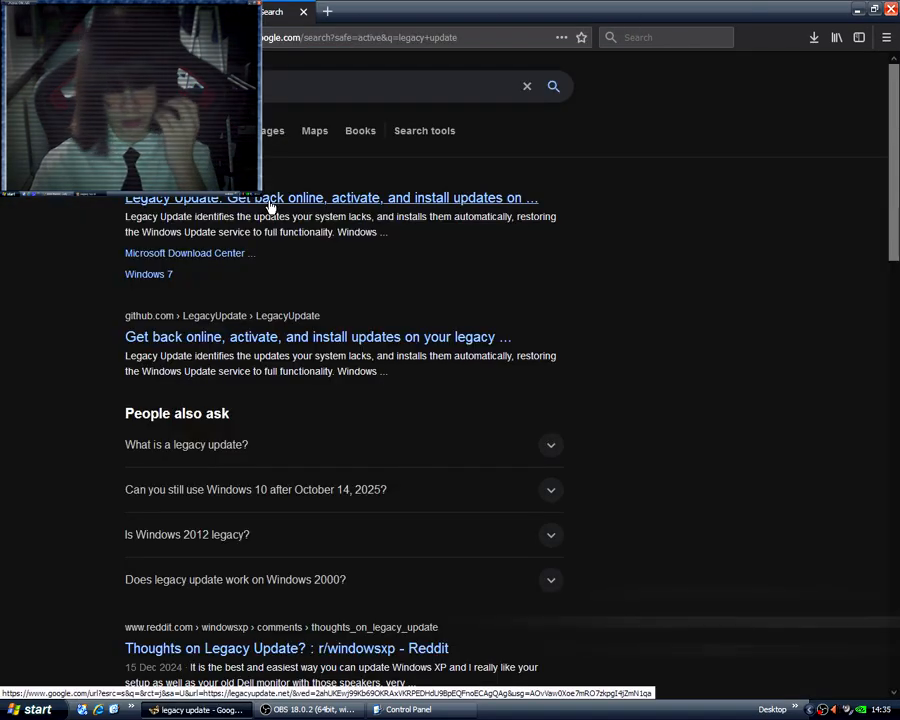
pyautogui.click(269, 205)
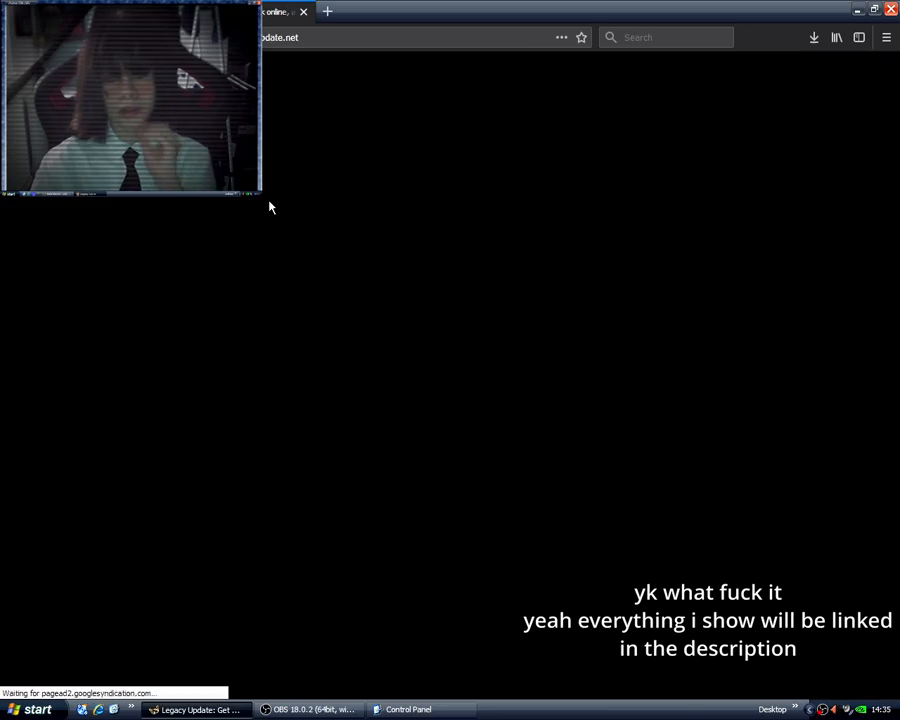
# Read through the Legacy Update welcome page, including its description, Windows XP compatibility notes, installer screenshots and disclaimer.
pyautogui.scroll(-7, 398, 401)
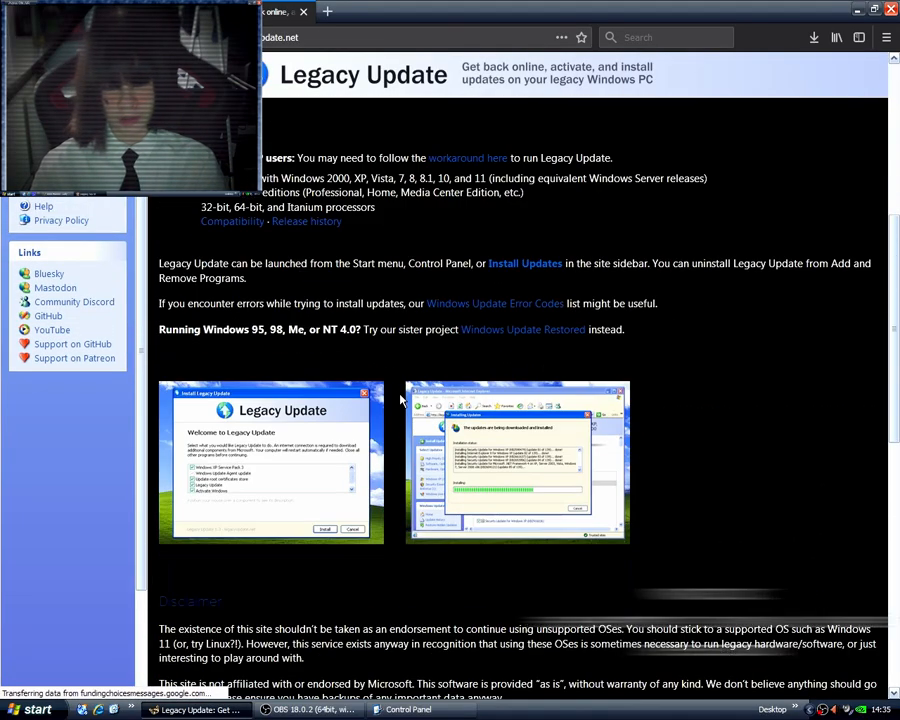
pyautogui.scroll(5, 455, 438)
pyautogui.scroll(2, 455, 438)
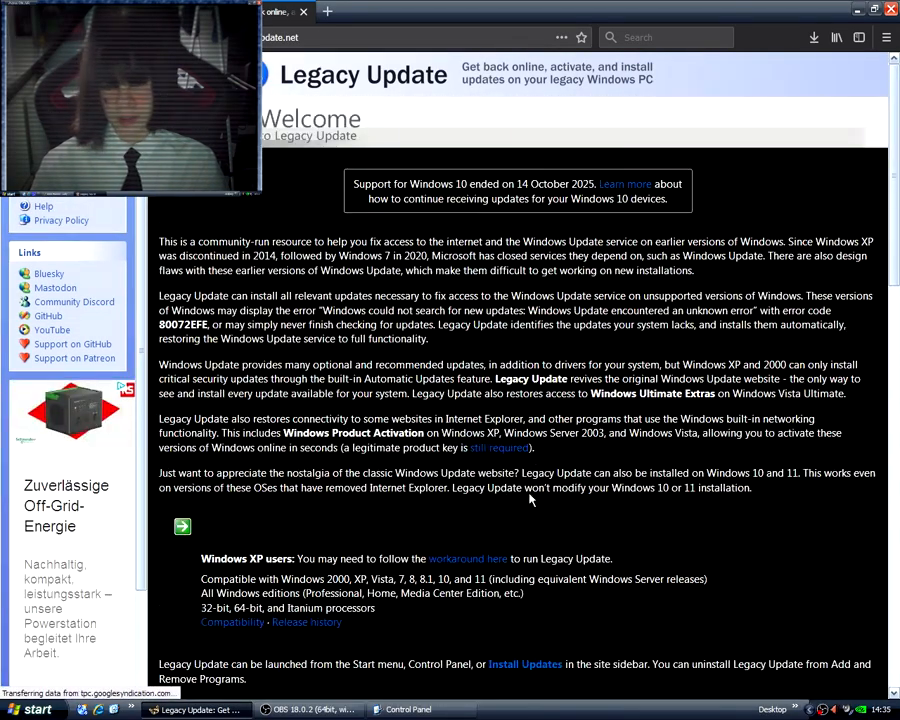
pyautogui.scroll(-5, 528, 495)
pyautogui.scroll(4, 532, 467)
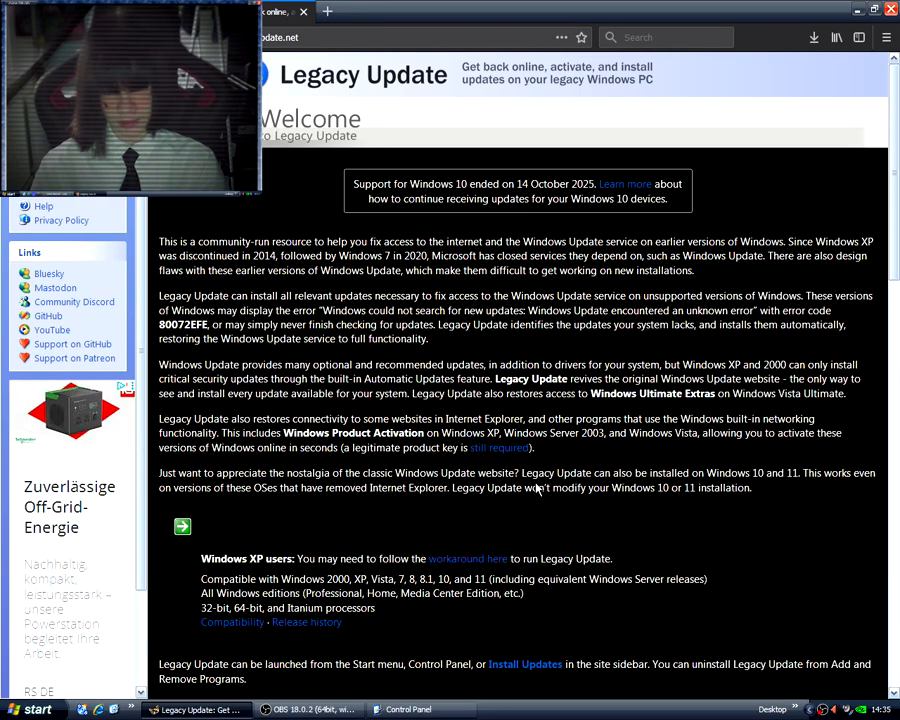
pyautogui.scroll(-5, 533, 478)
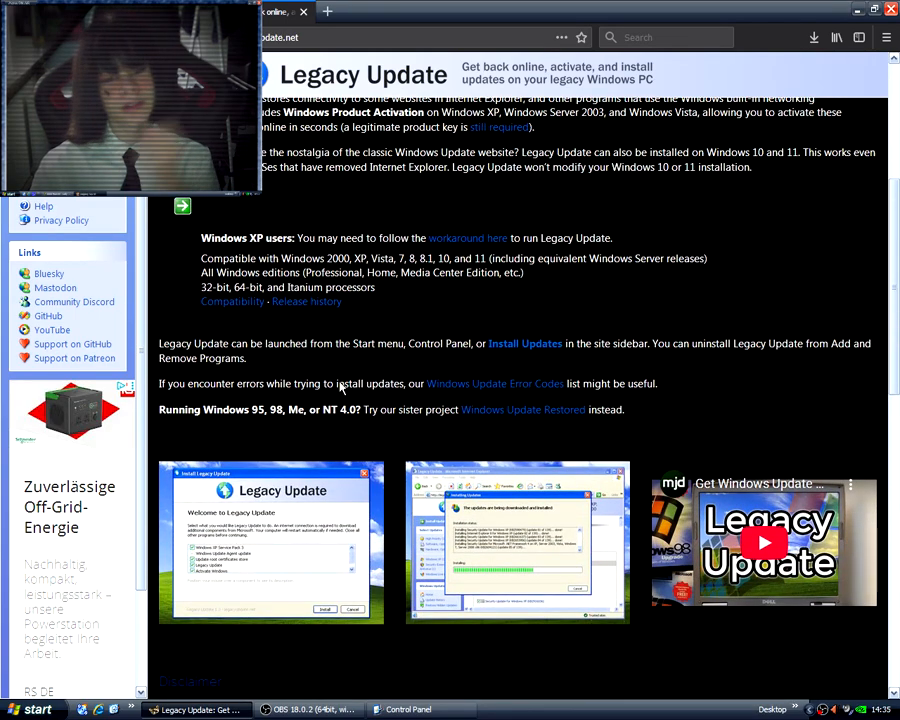
pyautogui.scroll(5, 337, 386)
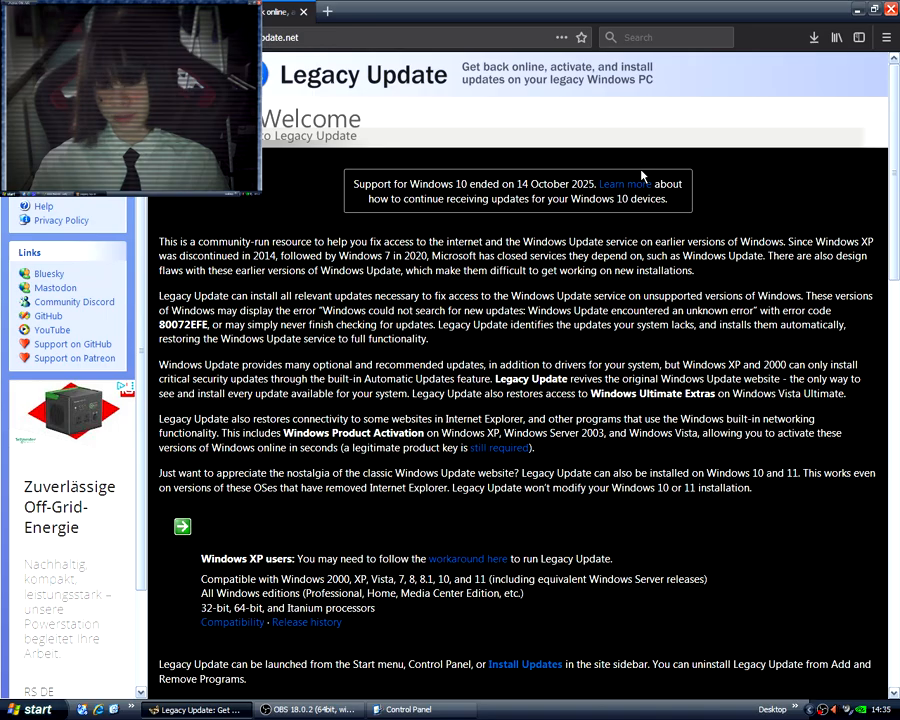
pyautogui.scroll(-10, 394, 540)
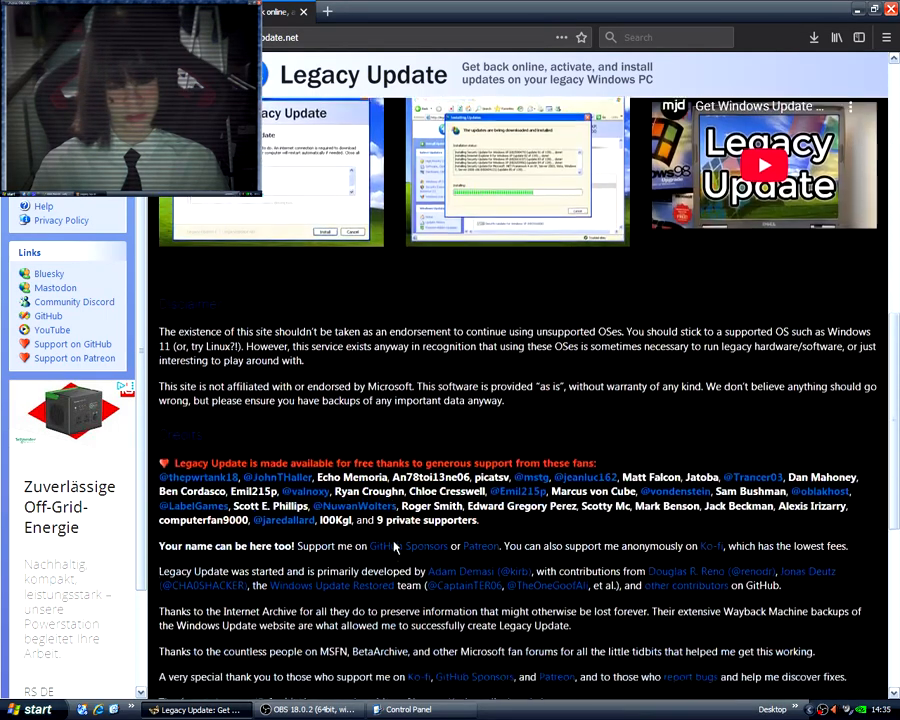
pyautogui.scroll(10, 415, 535)
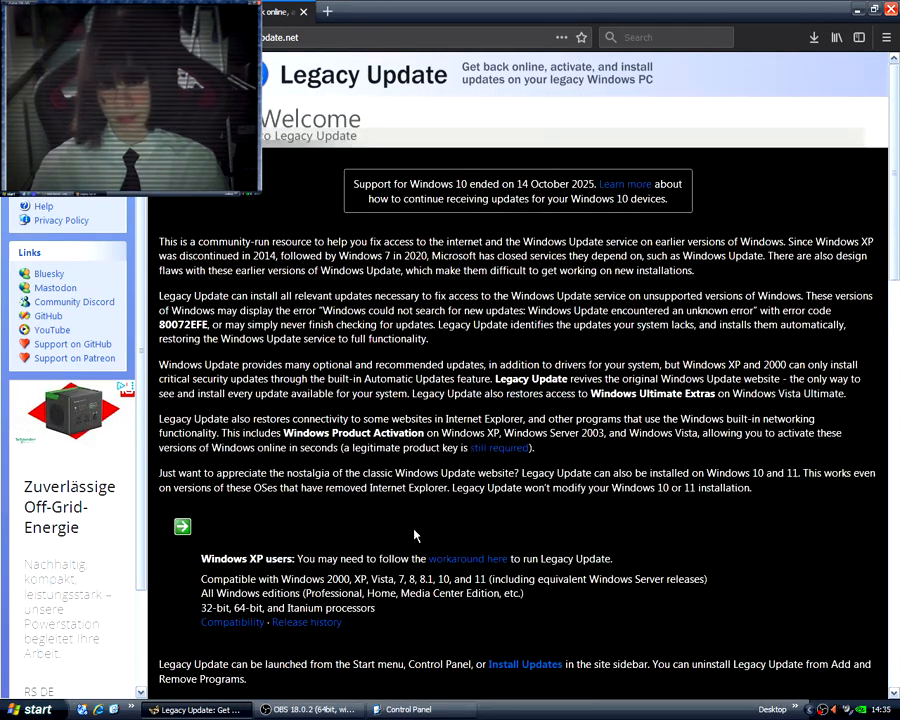
# Revisit the One-Core-API releases tab briefly, and close the browser and the Control Panel window.
pyautogui.click(857, 10)
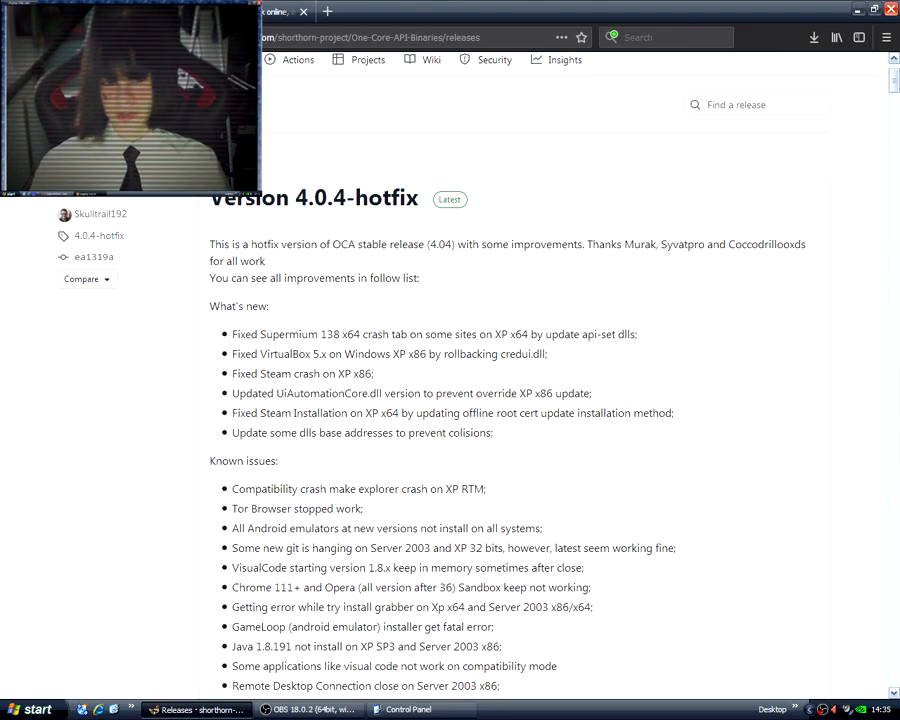
pyautogui.click(235, 12)
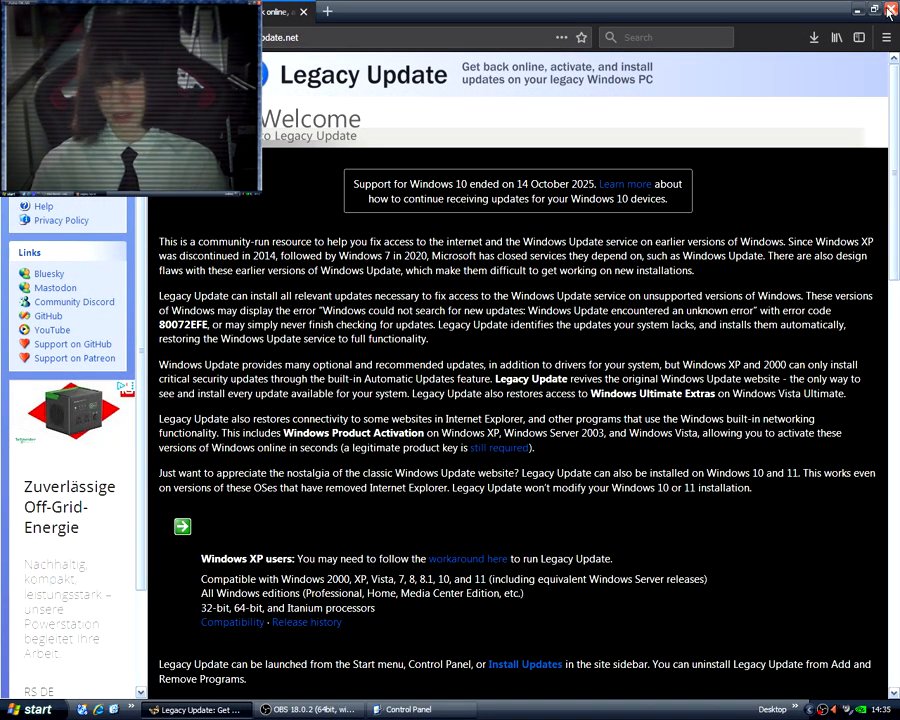
pyautogui.click(893, 11)
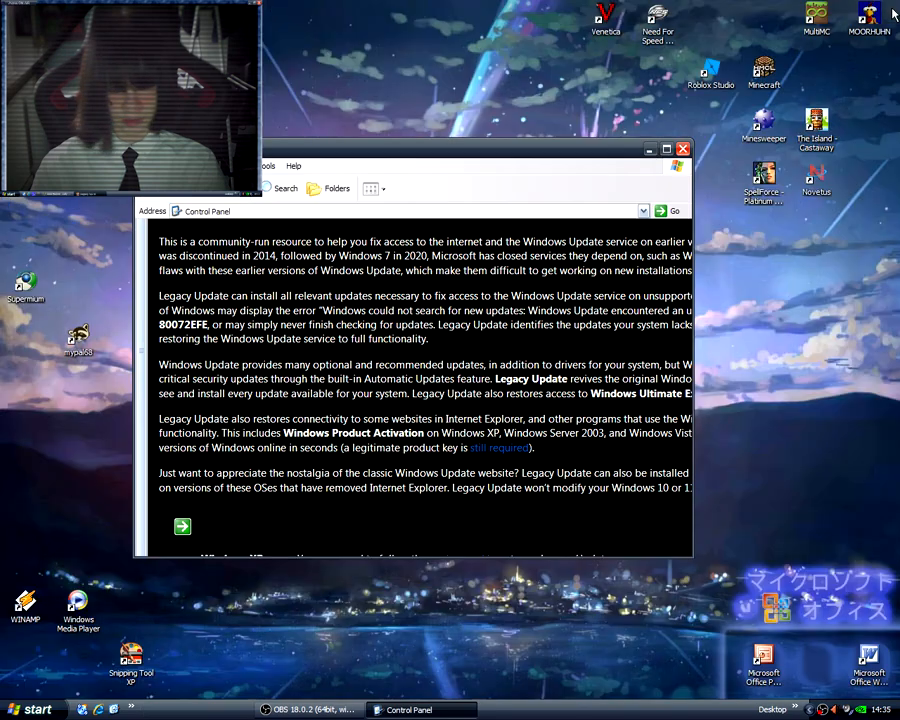
pyautogui.hotkey('alt', 'F4')
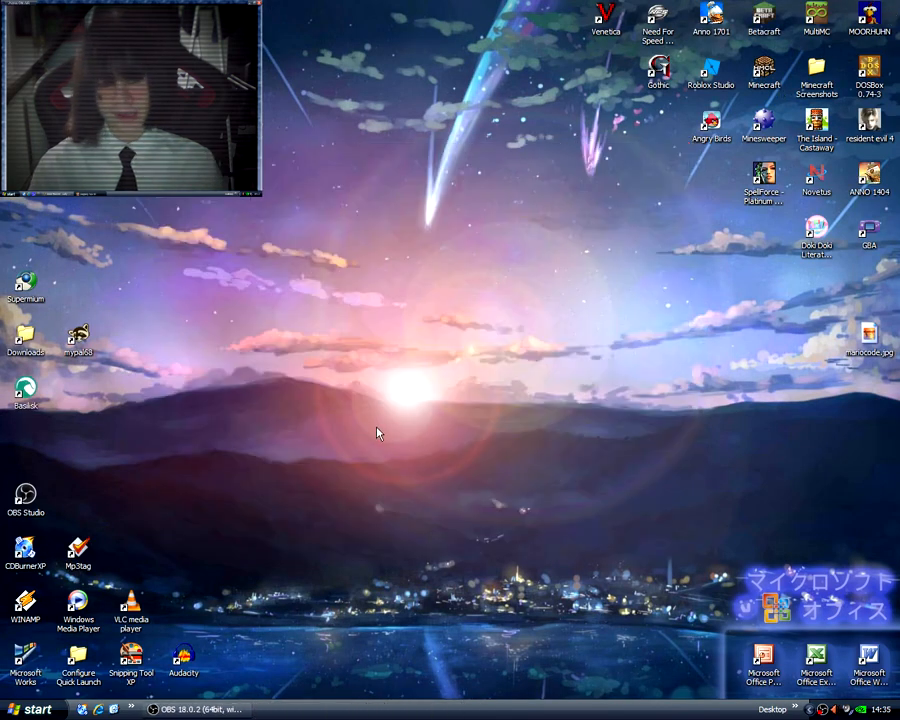
# Switch to OBS Studio and hide the Image 2 source in the scene.
pyautogui.click(230, 713)
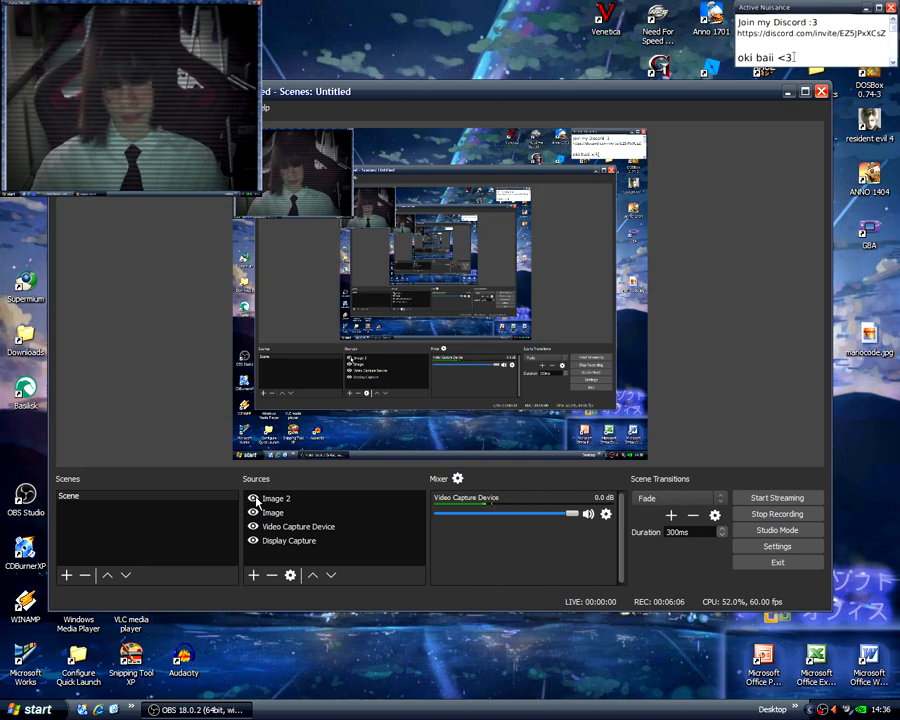
pyautogui.click(254, 498)
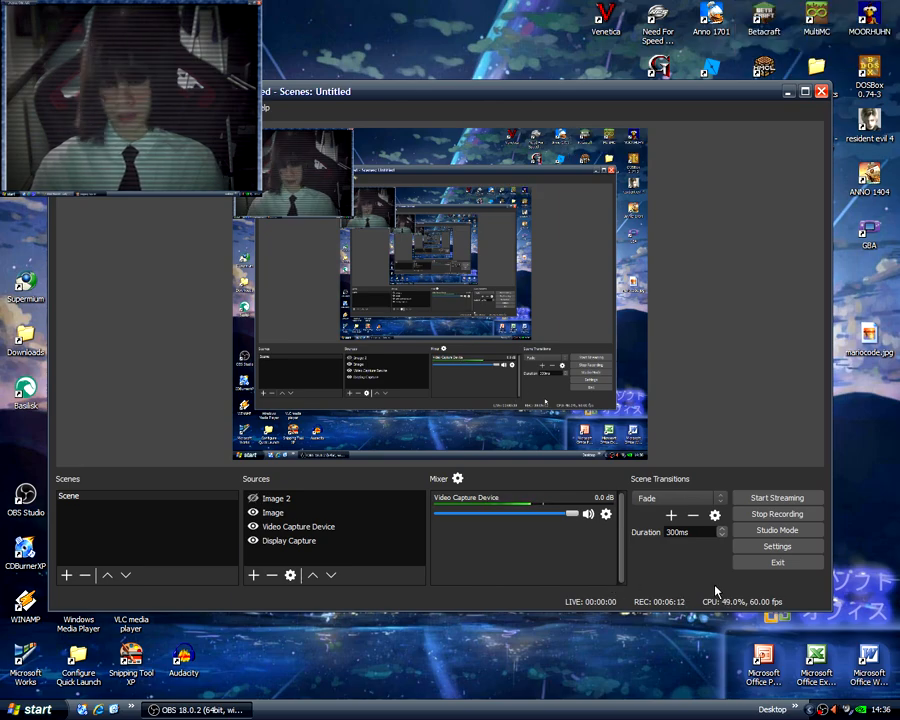
# Check the Desktop Audio Device and Audio Monitoring Device choices in the OBS settings, and close the settings unchanged.
pyautogui.click(780, 548)
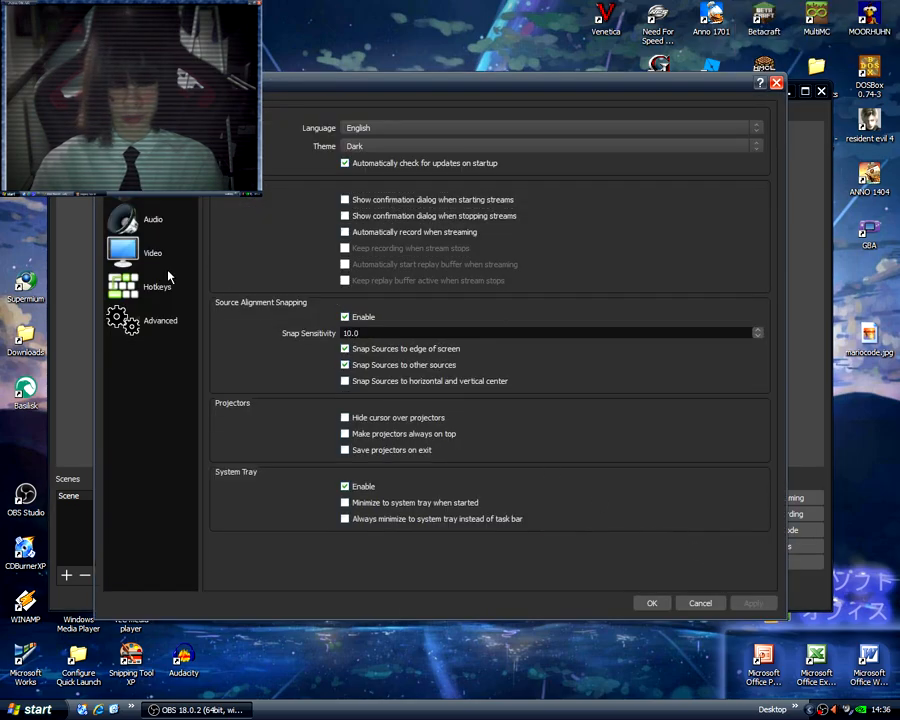
pyautogui.click(153, 220)
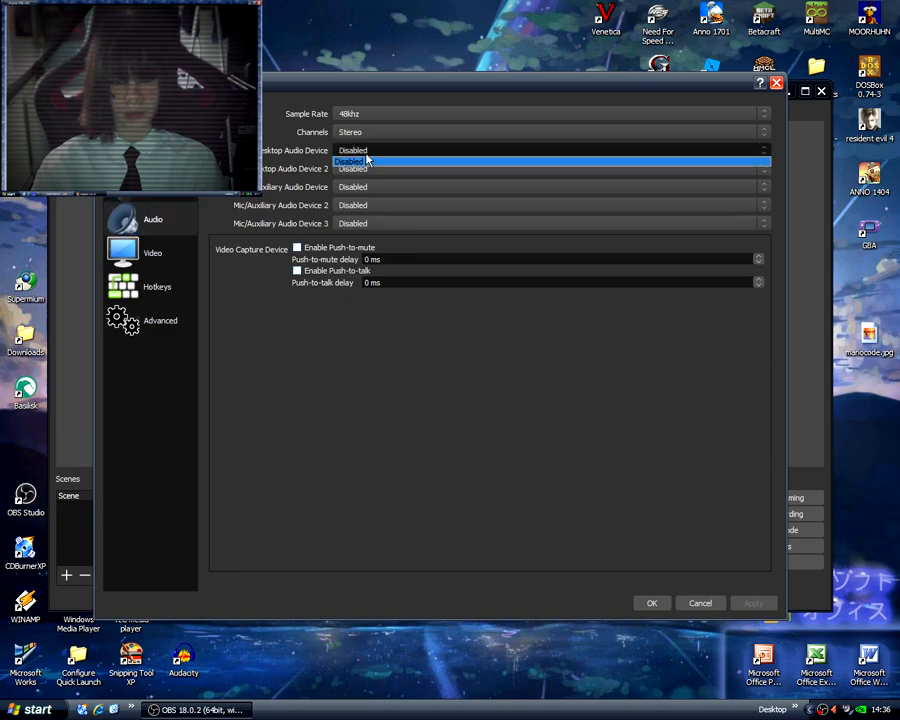
pyautogui.click(182, 330)
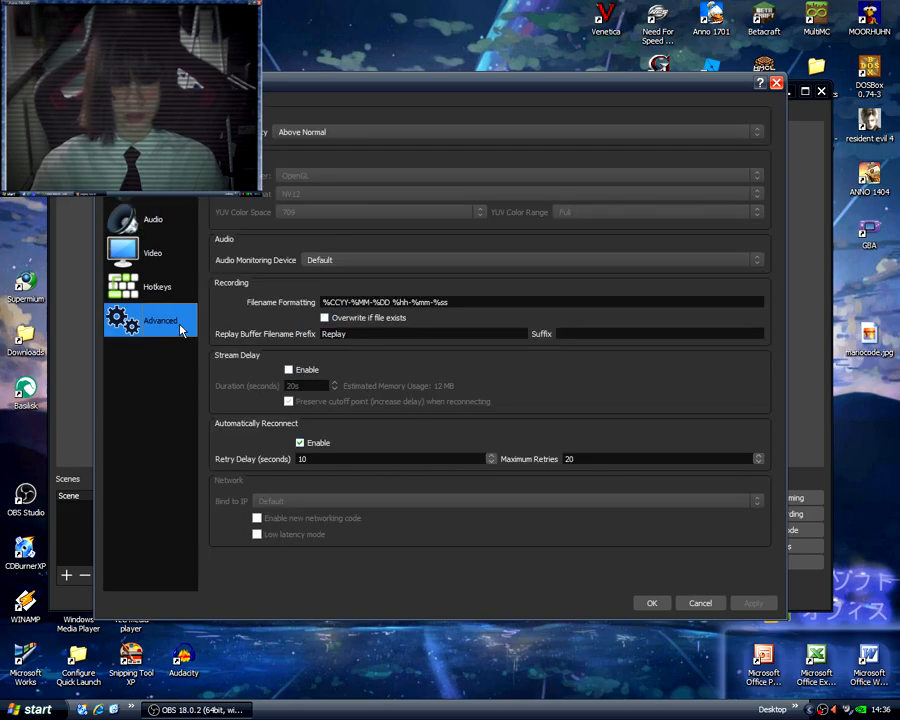
pyautogui.click(333, 262)
pyautogui.click(333, 262)
pyautogui.click(340, 262)
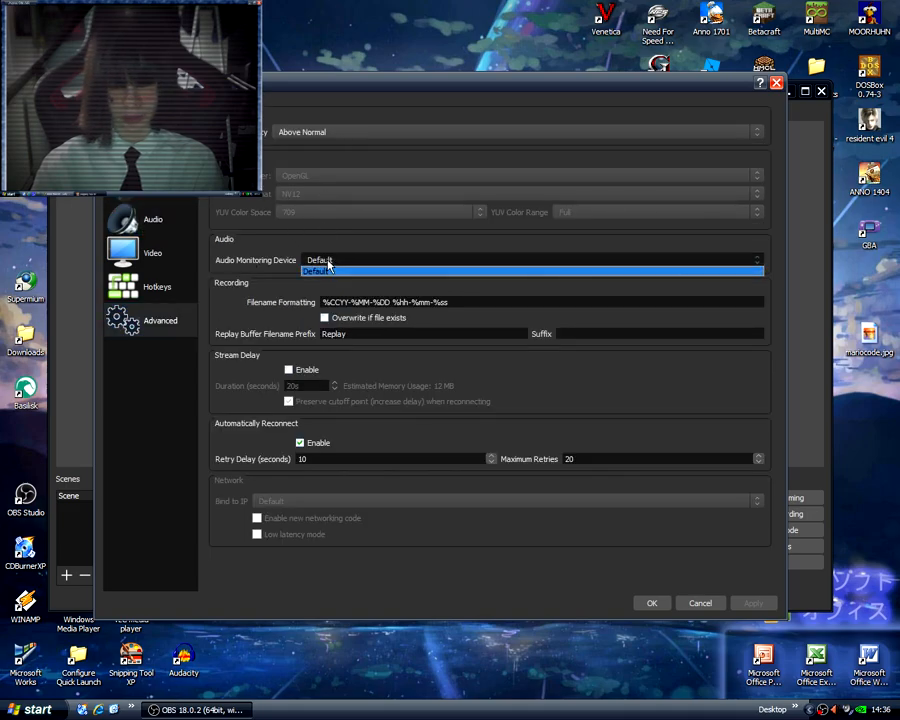
pyautogui.click(337, 262)
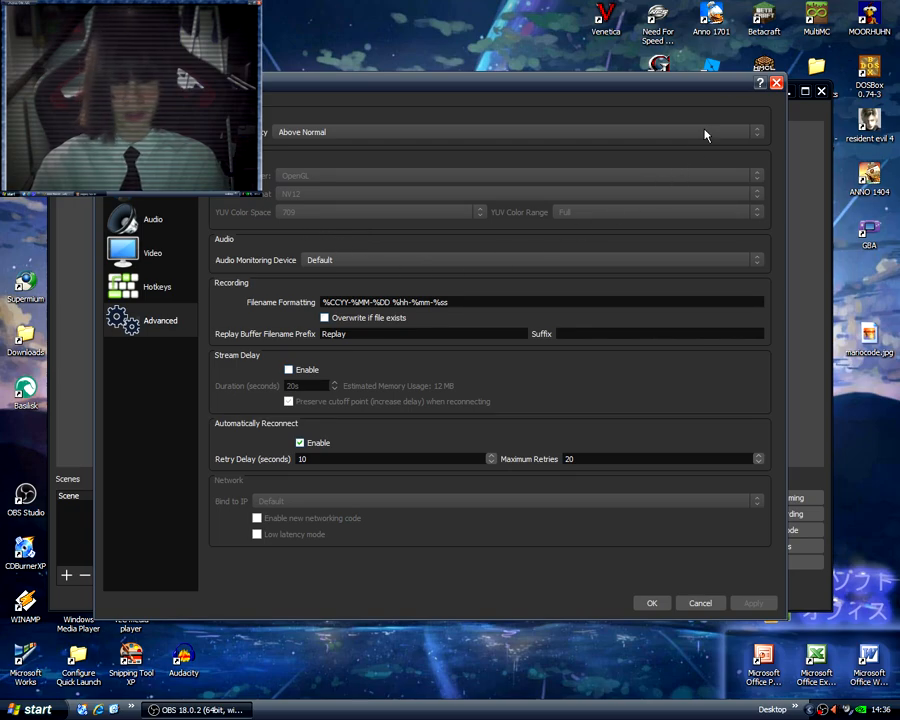
pyautogui.click(776, 83)
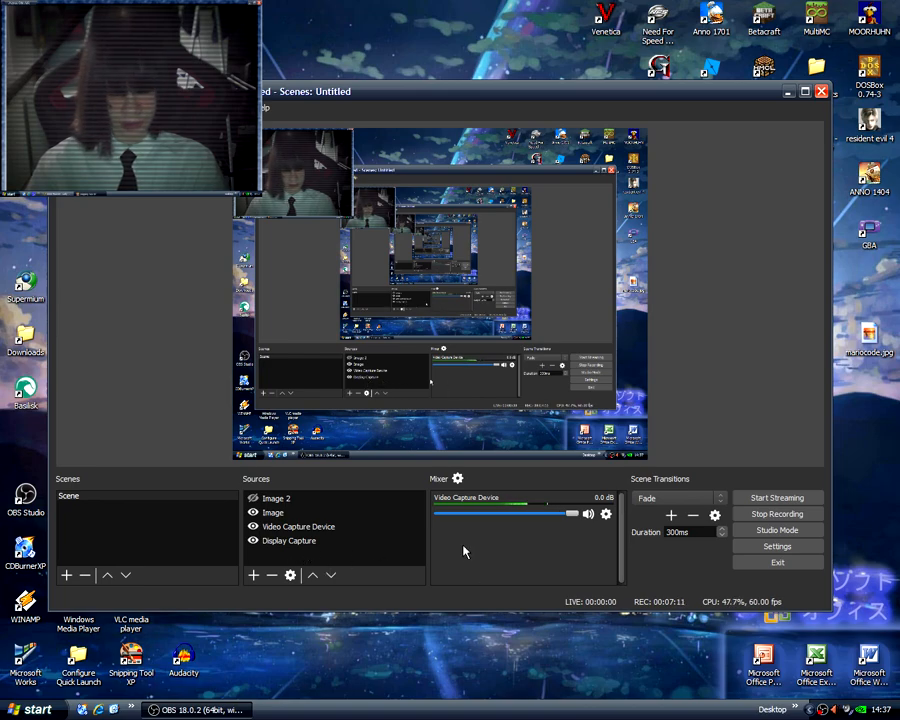
# Open the Video Capture Device source's properties and review its video and custom audio device settings.
pyautogui.click(290, 526)
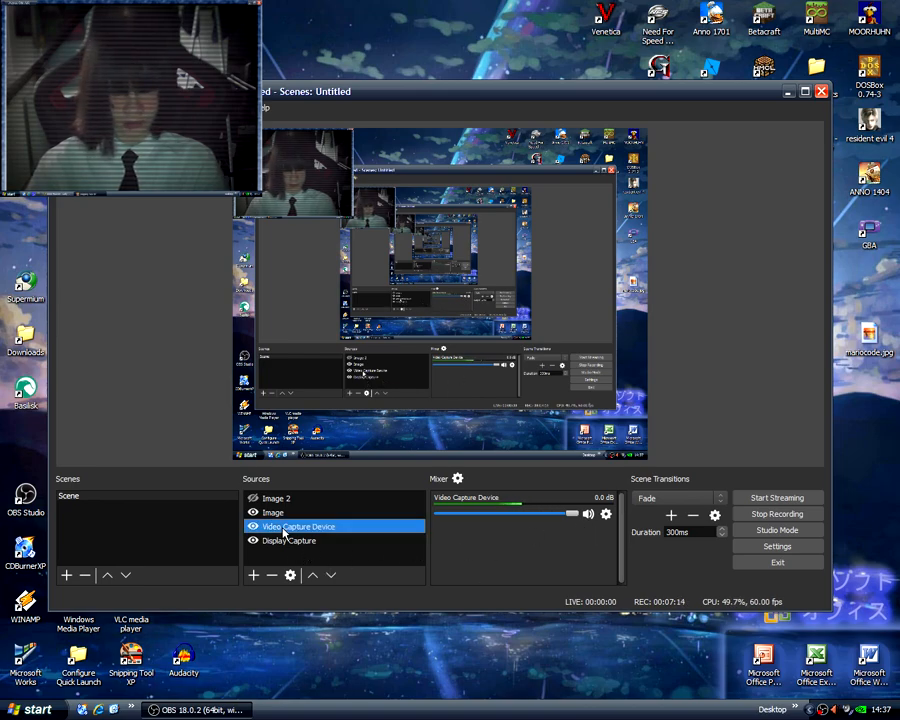
pyautogui.rightClick(290, 526)
pyautogui.click(302, 521)
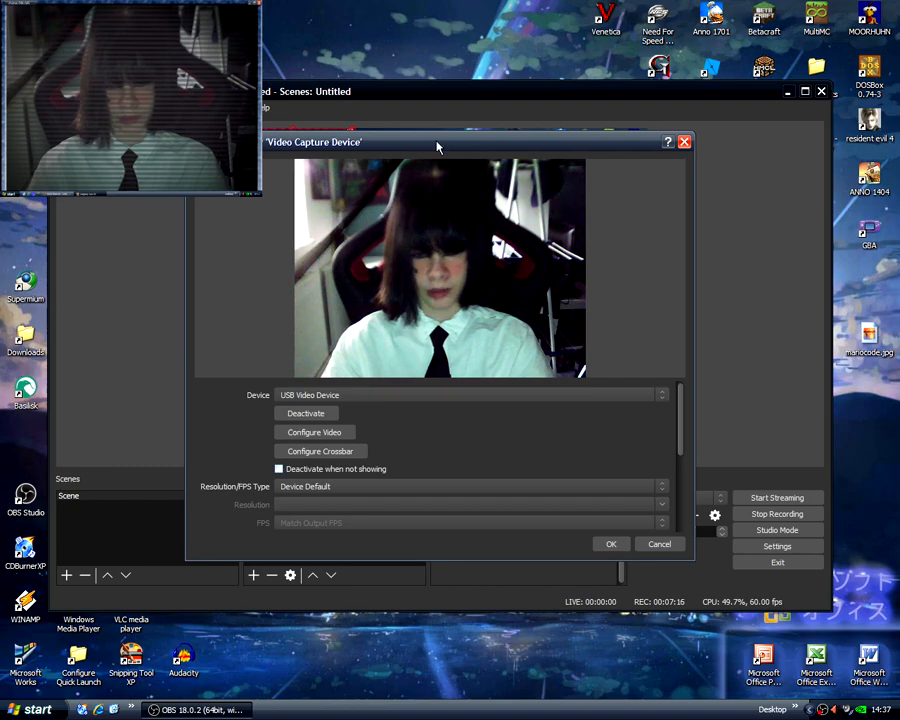
pyautogui.moveTo(436, 144); pyautogui.dragTo(386, 155)
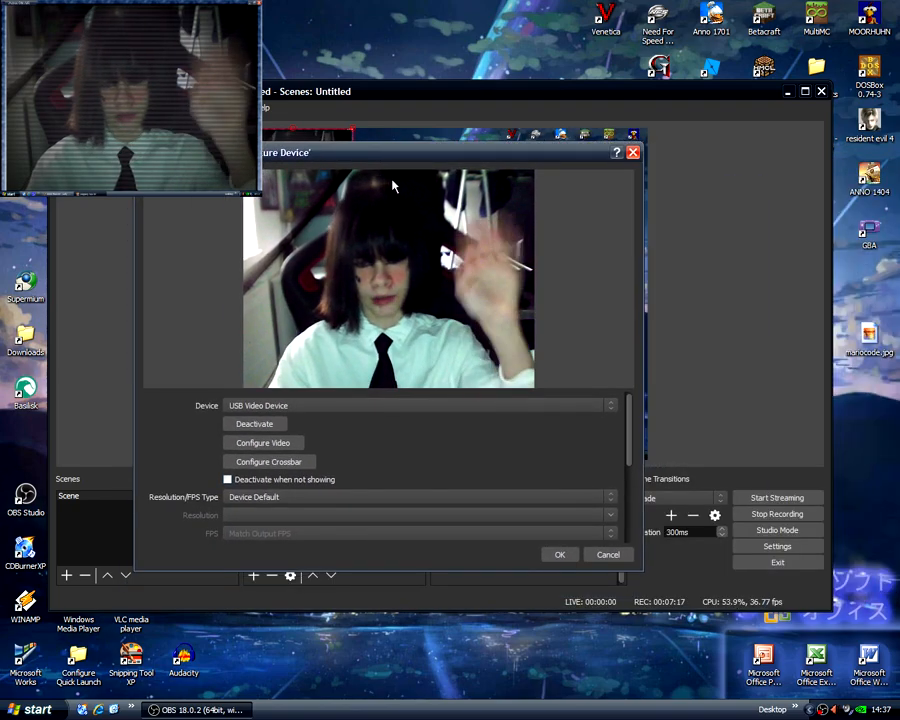
pyautogui.moveTo(630, 446); pyautogui.dragTo(628, 513)
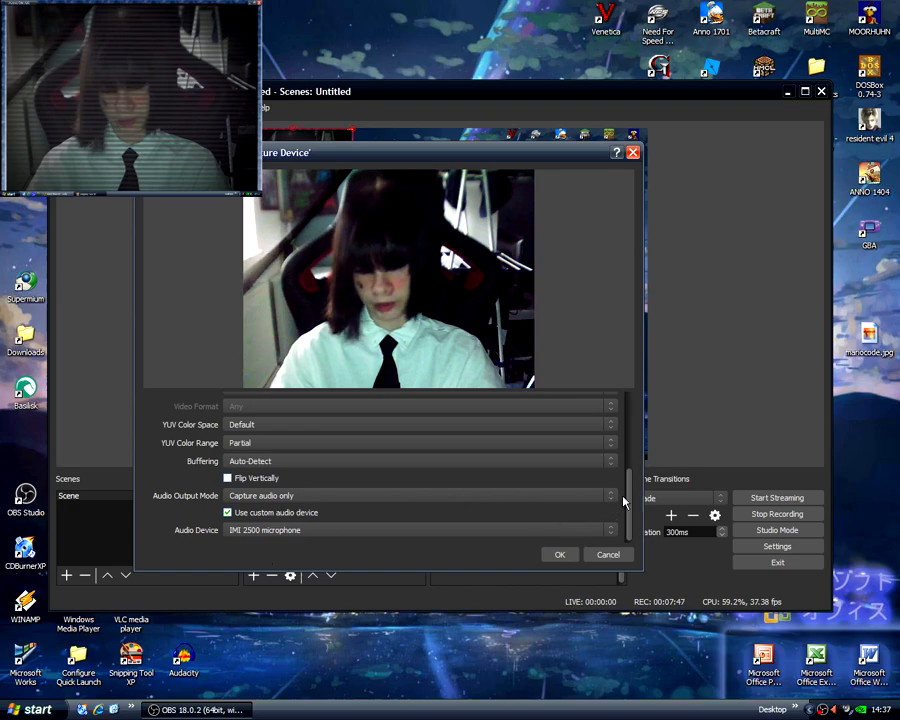
pyautogui.moveTo(631, 498); pyautogui.dragTo(631, 398)
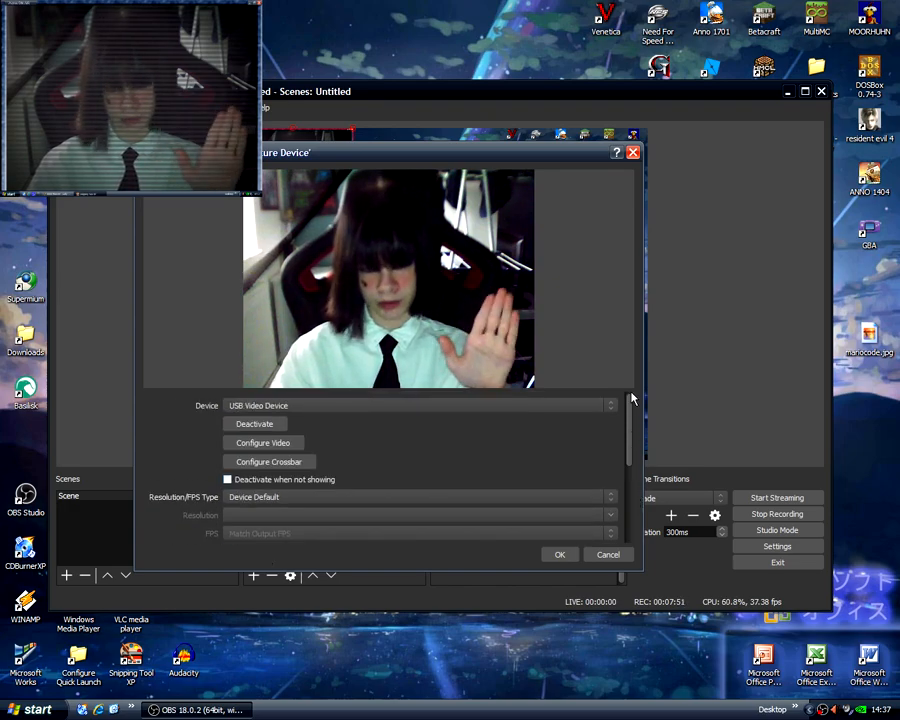
pyautogui.moveTo(631, 405); pyautogui.dragTo(631, 512)
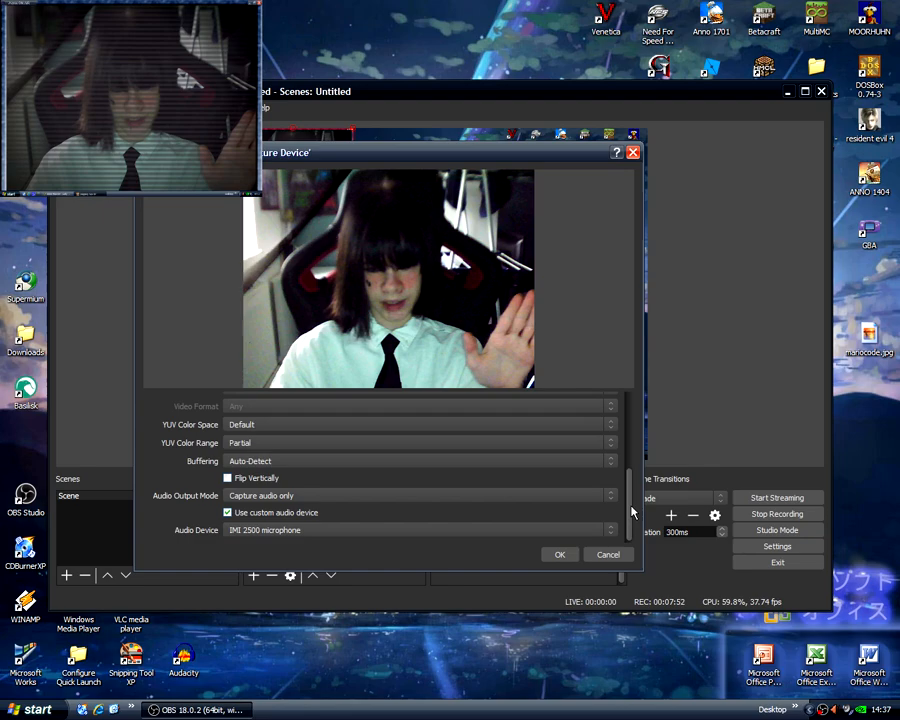
# View the available audio devices and audio output modes of the Video Capture Device, and close its properties without changes.
pyautogui.click(568, 531)
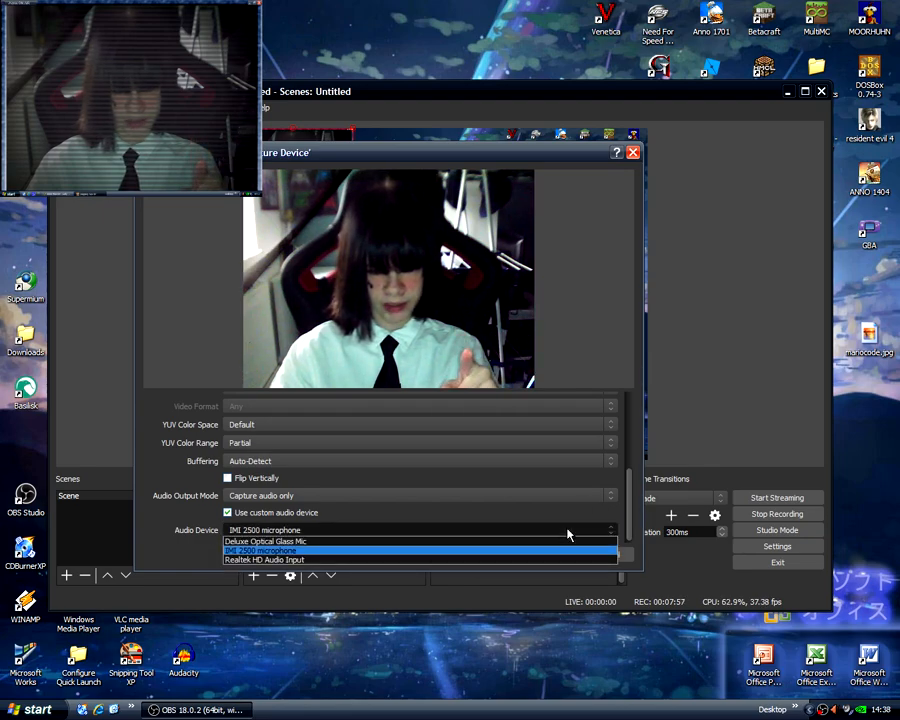
pyautogui.click(547, 530)
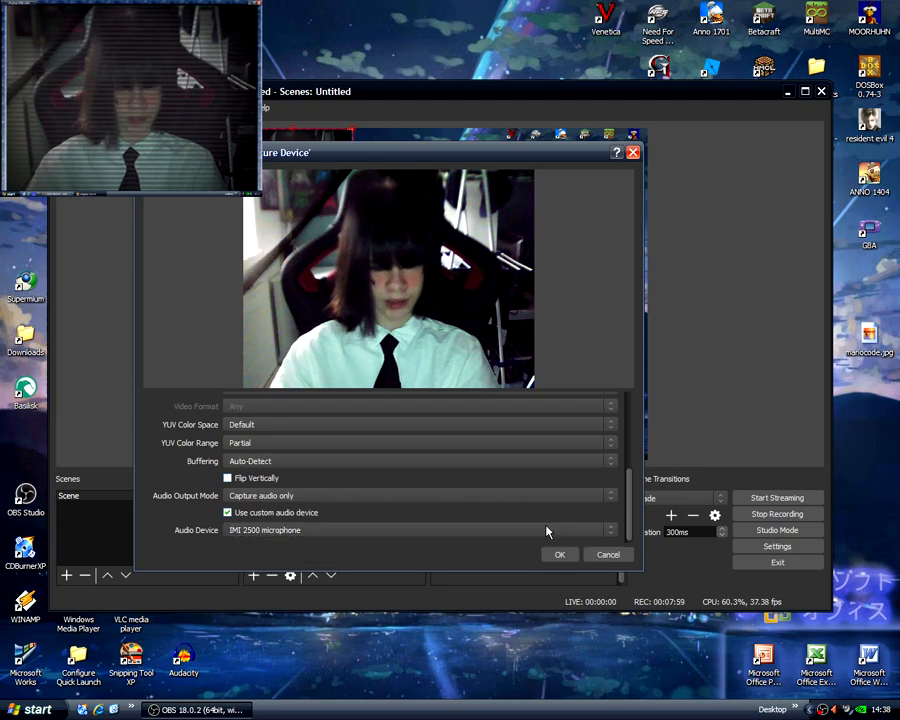
pyautogui.click(346, 498)
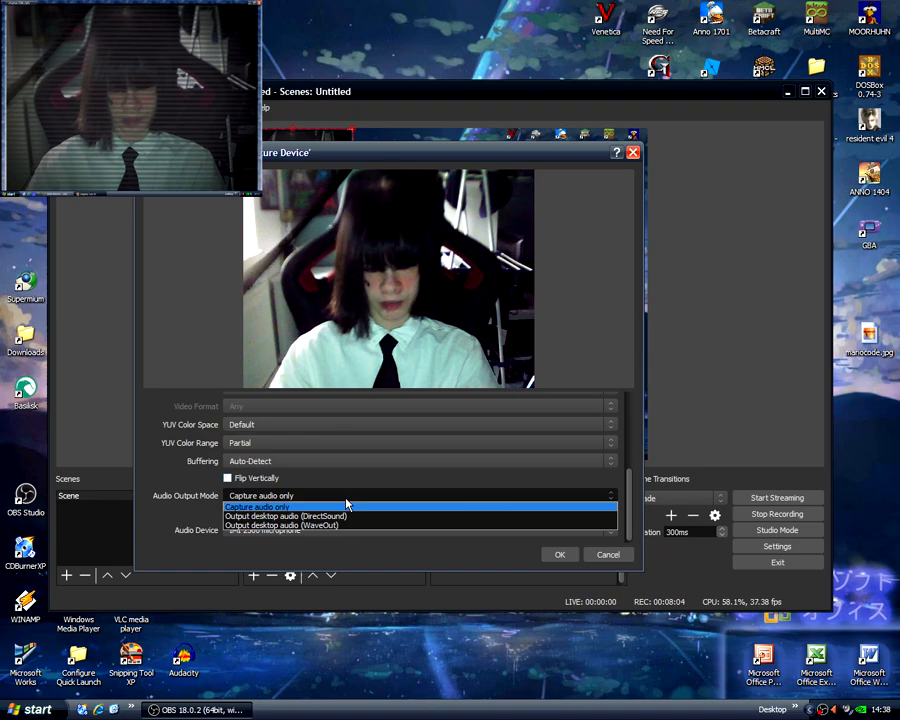
pyautogui.click(345, 500)
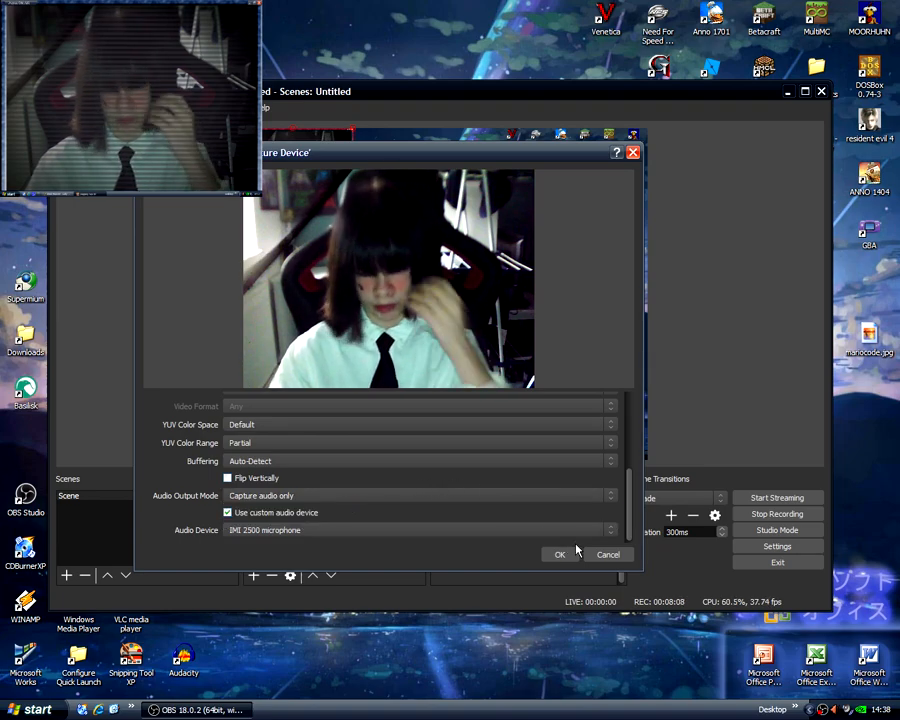
pyautogui.click(632, 153)
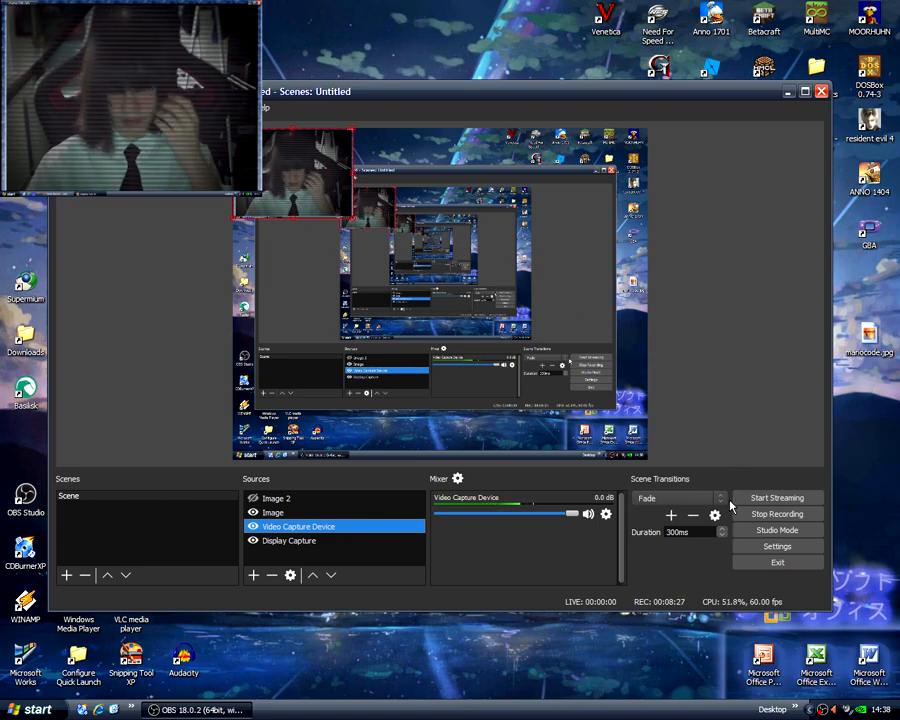
# View the available streaming services in the OBS stream settings, and close the settings without changes.
pyautogui.click(744, 549)
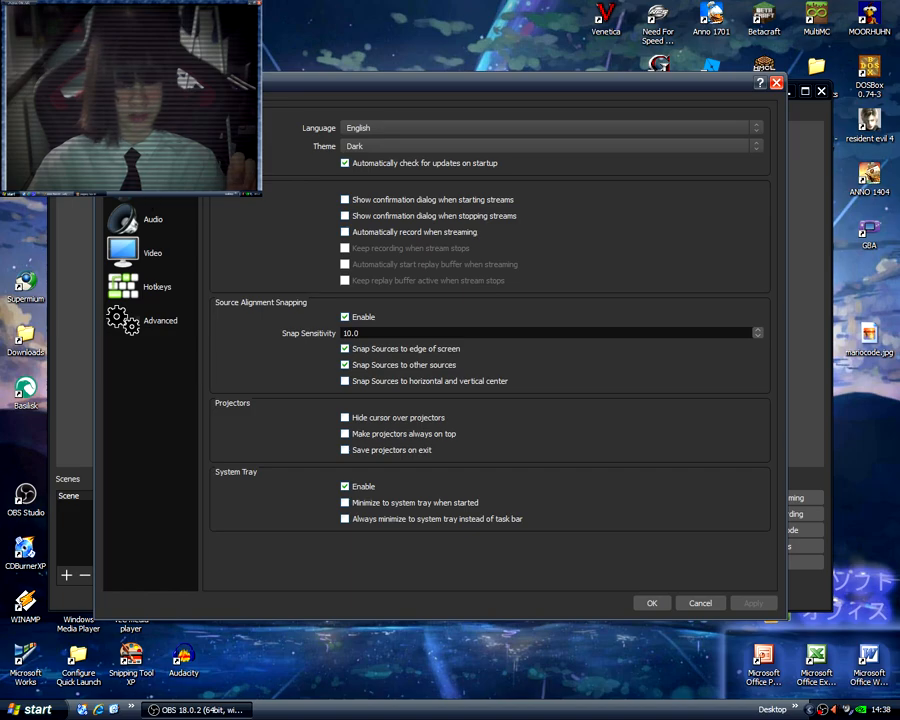
pyautogui.click(152, 152)
pyautogui.click(365, 152)
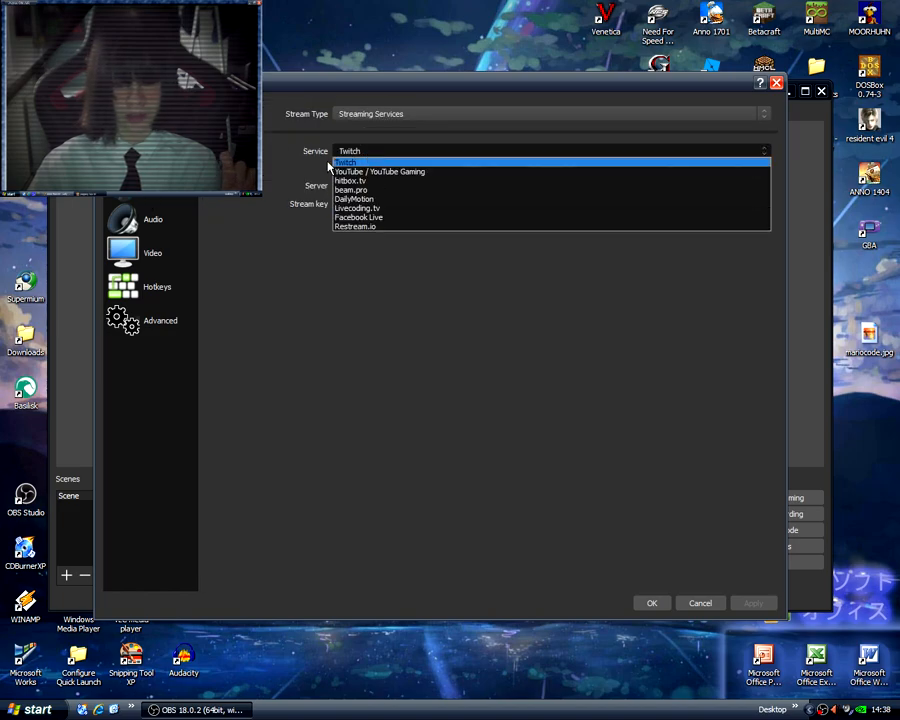
pyautogui.click(278, 325)
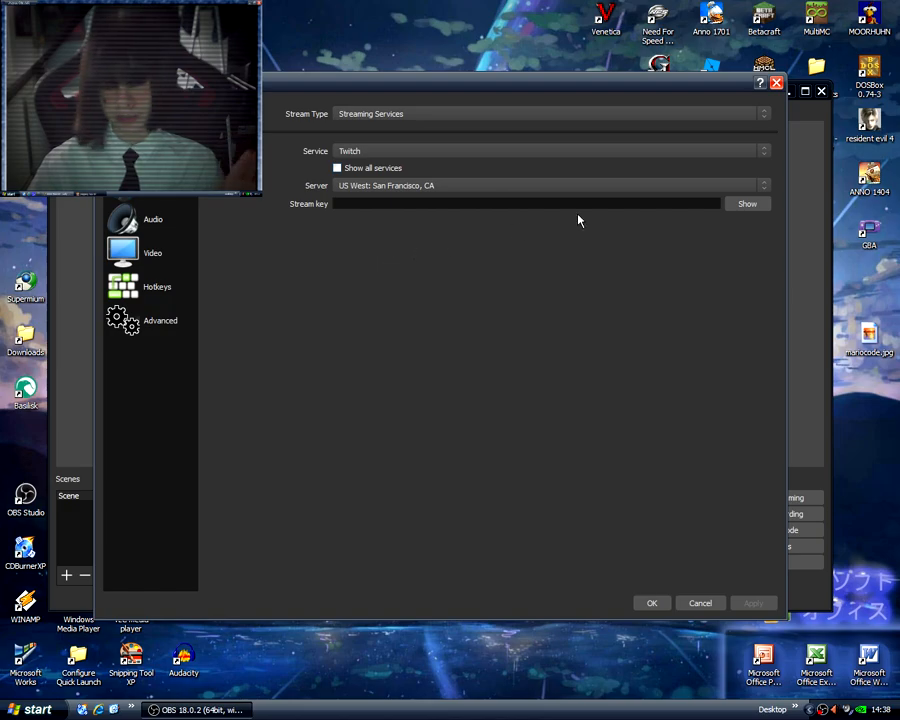
pyautogui.click(776, 82)
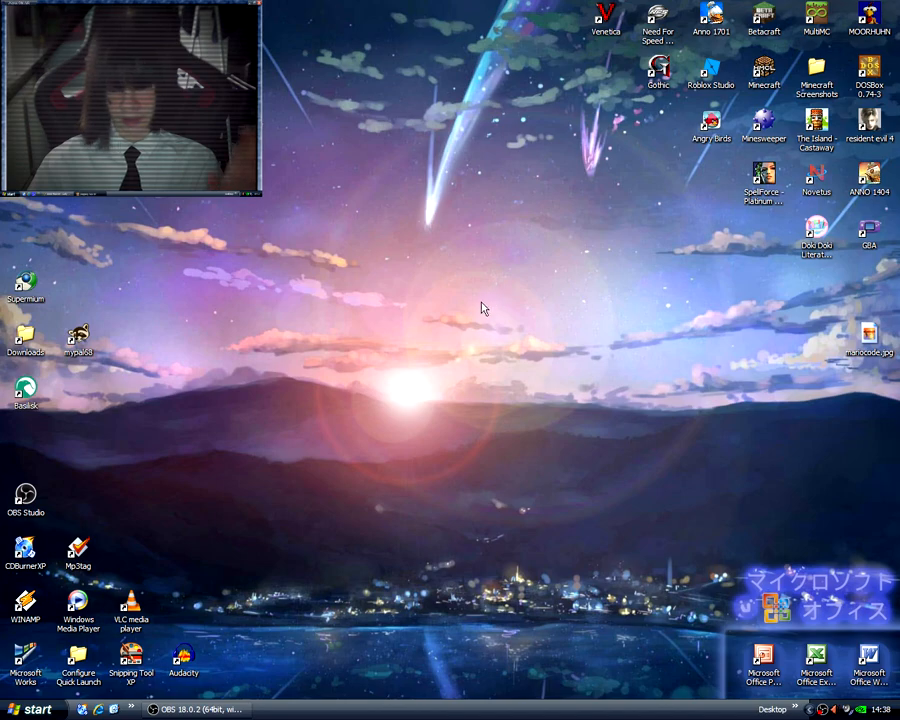
# Run winver to examine the Windows version information, moving its window clear of the webcam overlay, and close it.
pyautogui.press('super+r')
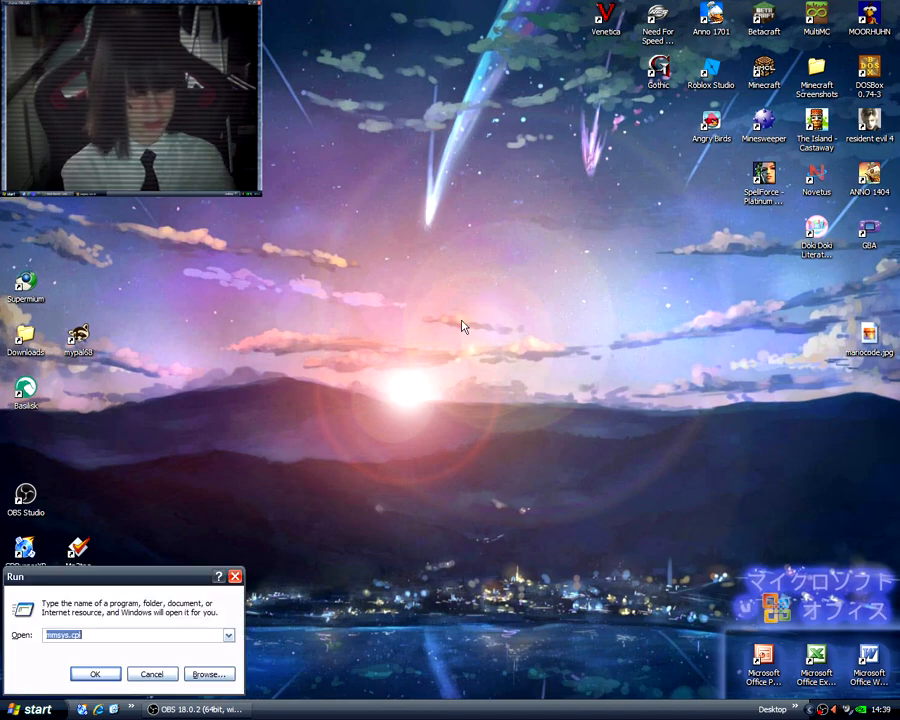
pyautogui.write('winver')
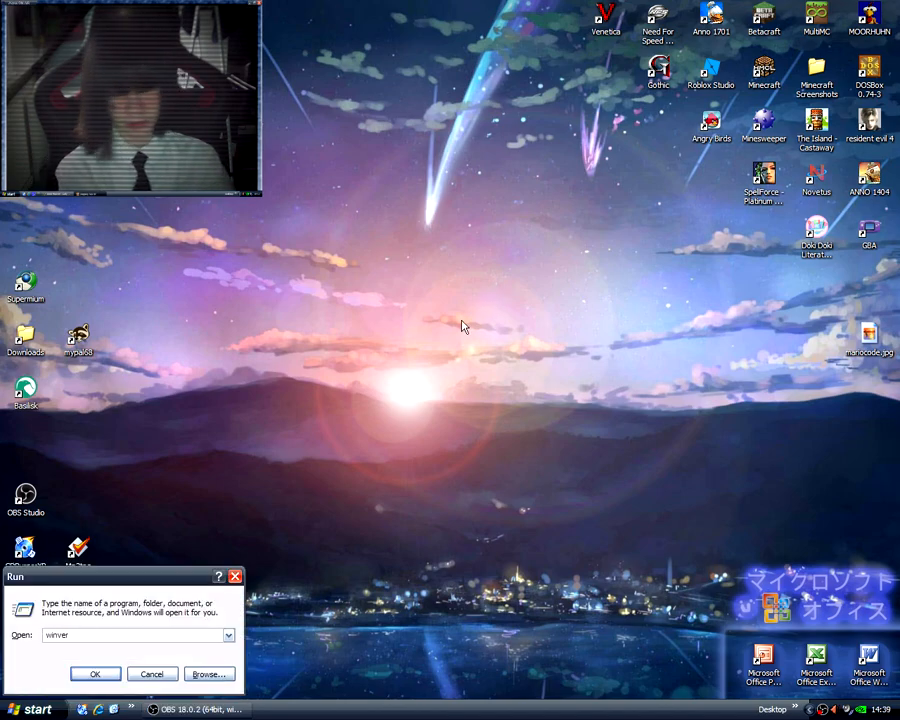
pyautogui.press('Return')
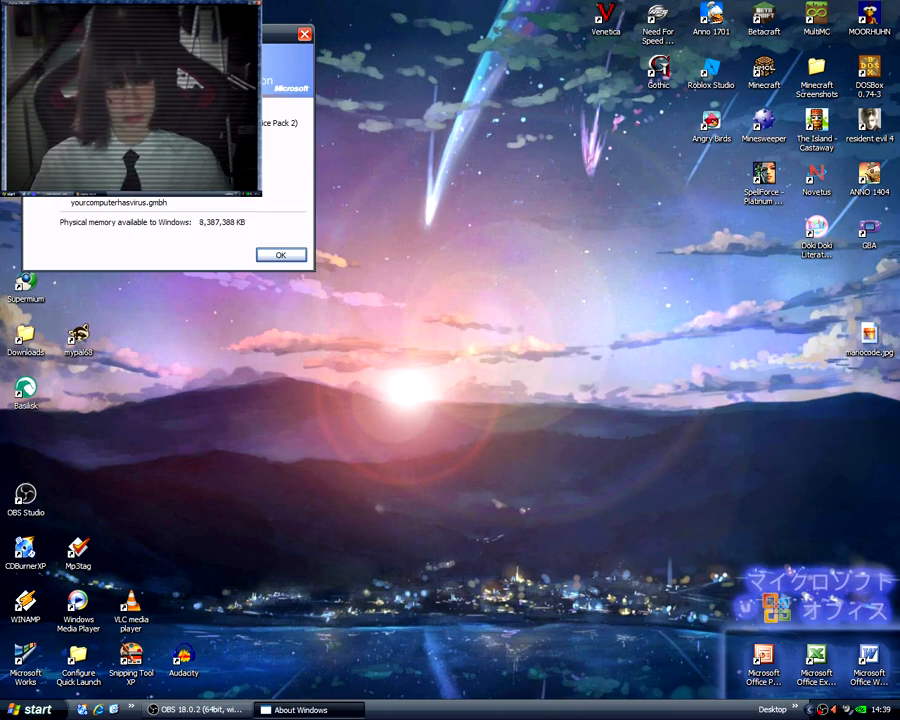
pyautogui.moveTo(190, 38); pyautogui.dragTo(439, 207)
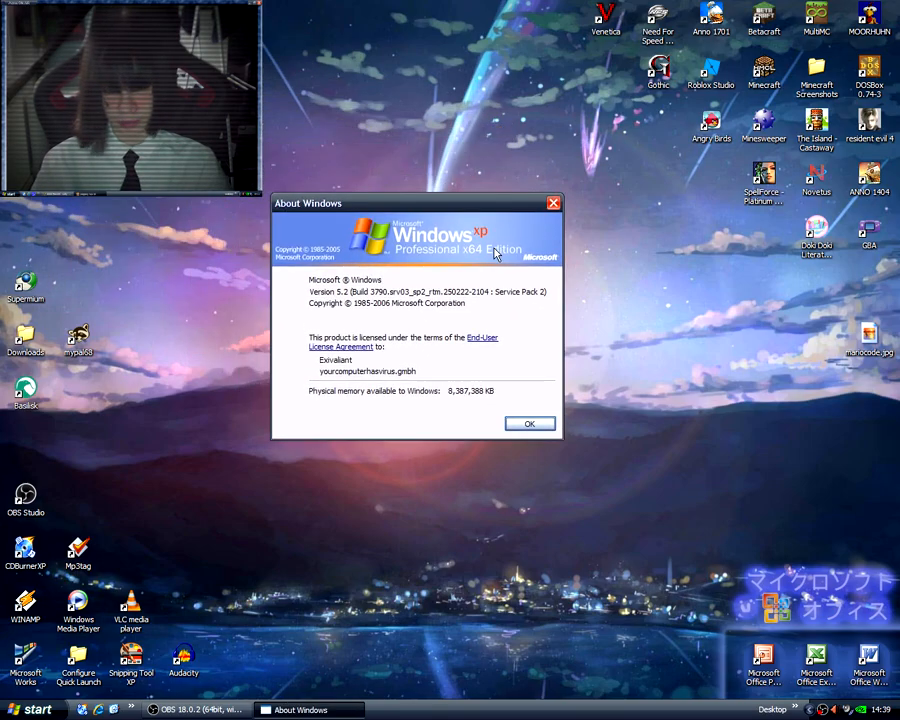
pyautogui.click(527, 424)
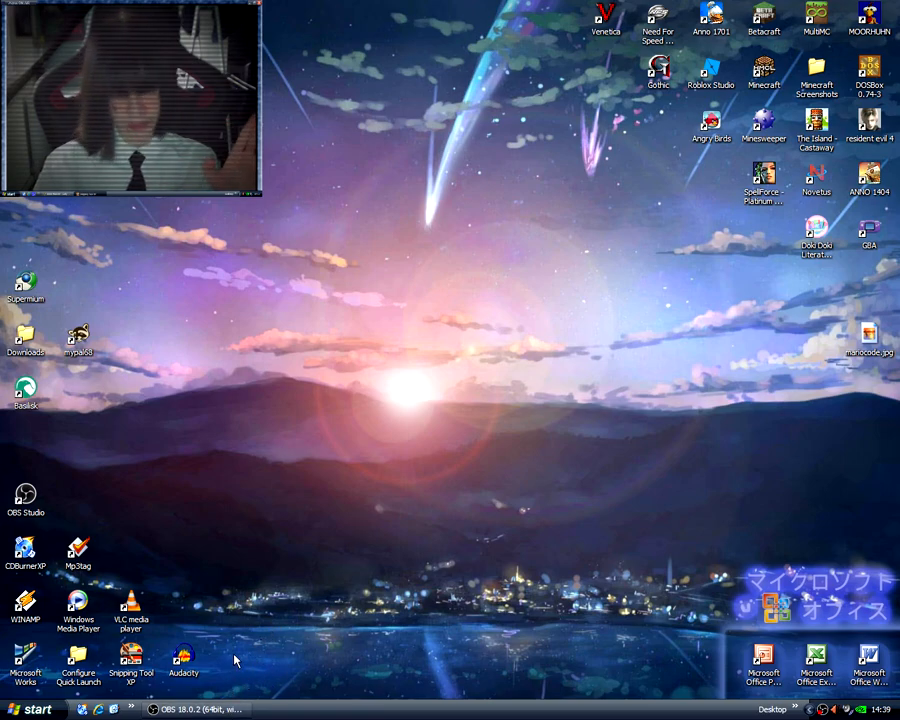
# Launch Audacity, move its window clear of the webcam overlay for viewing, and close it.
pyautogui.click(181, 665)
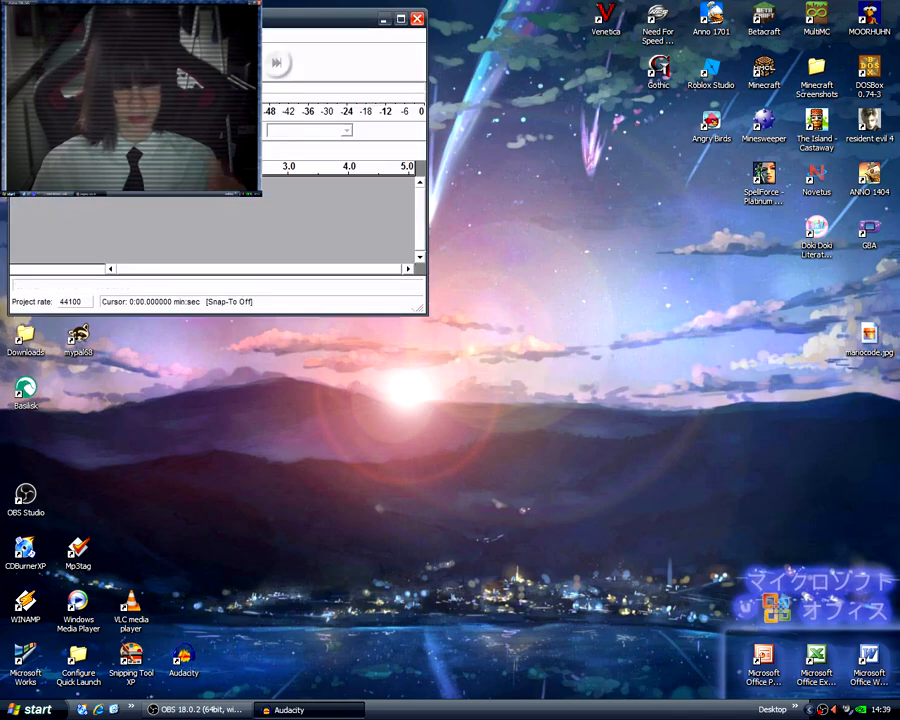
pyautogui.moveTo(223, 25); pyautogui.dragTo(434, 228)
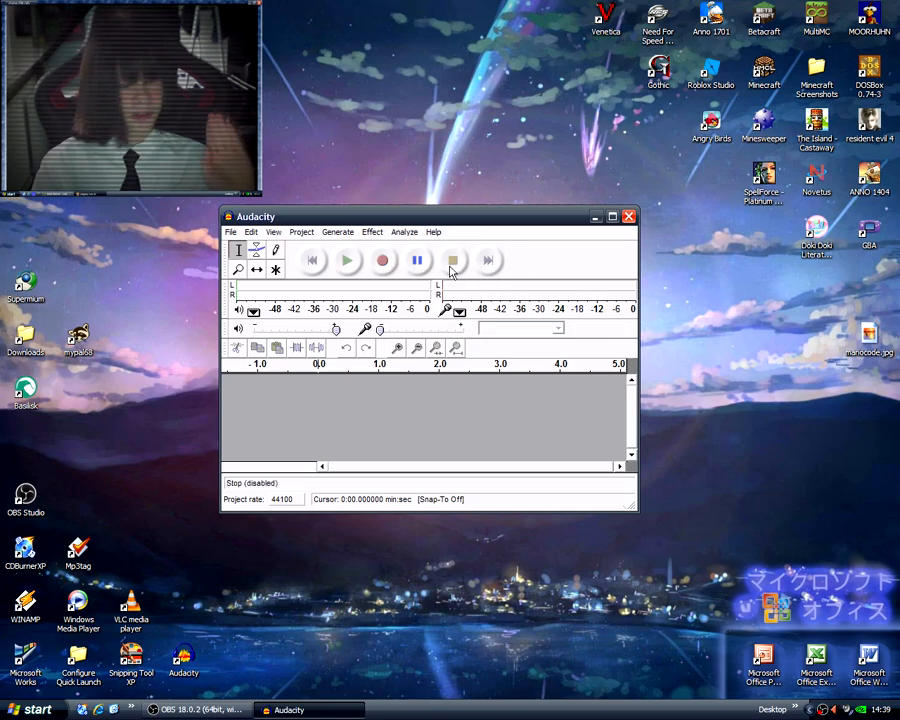
pyautogui.click(627, 218)
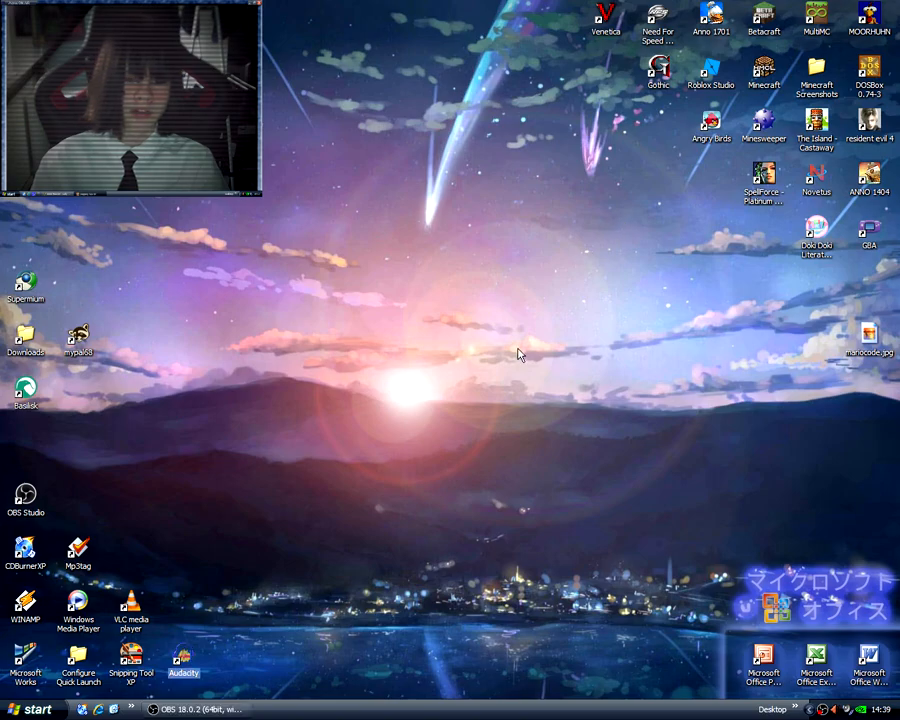
# Bring the OBS Studio window back up for a look and minimize it.
pyautogui.click(192, 709)
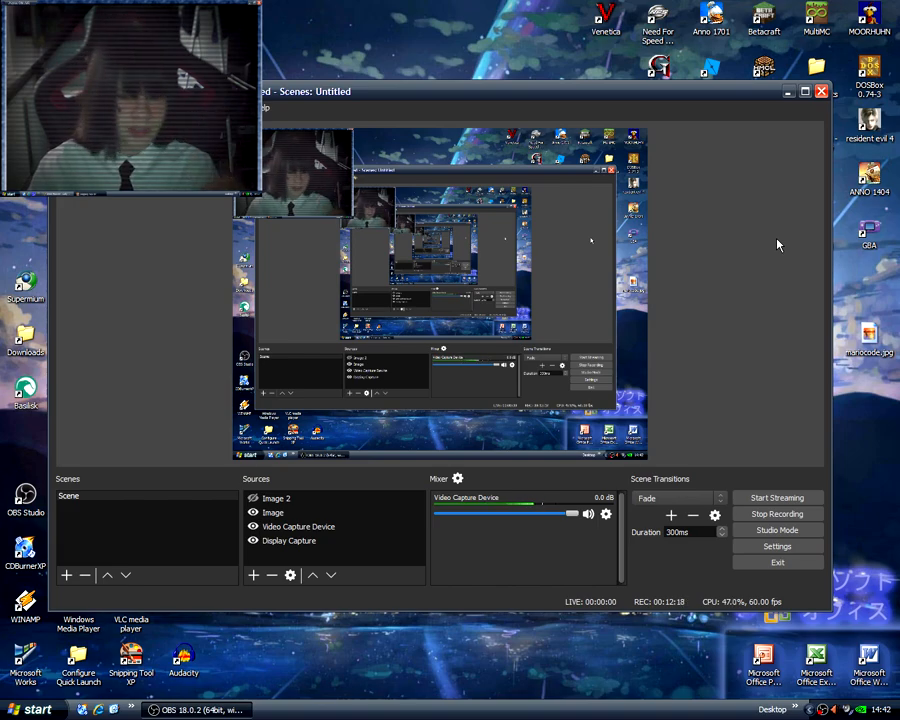
pyautogui.click(786, 92)
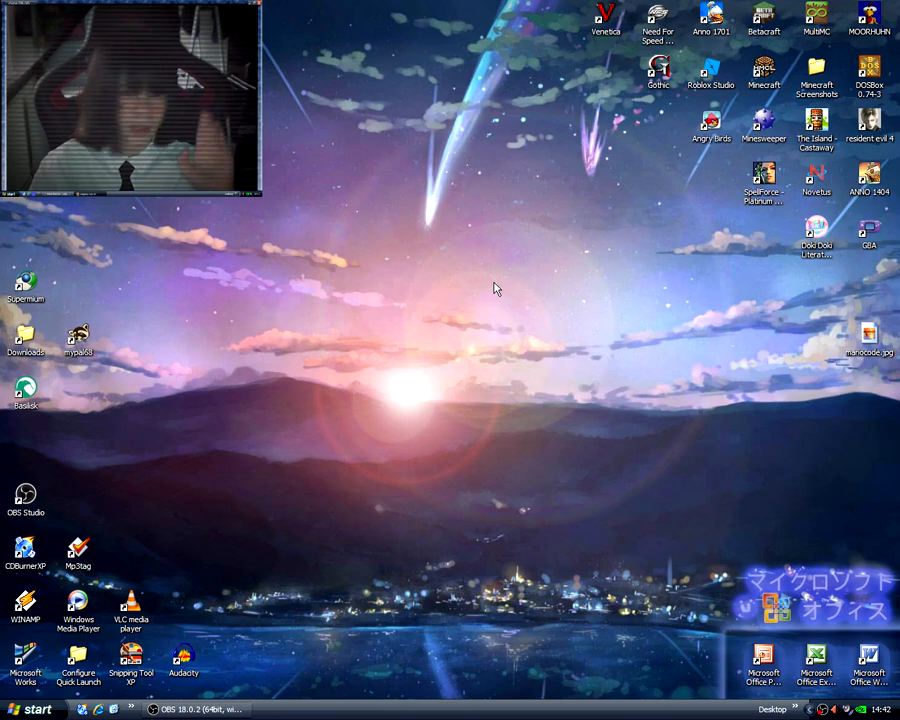